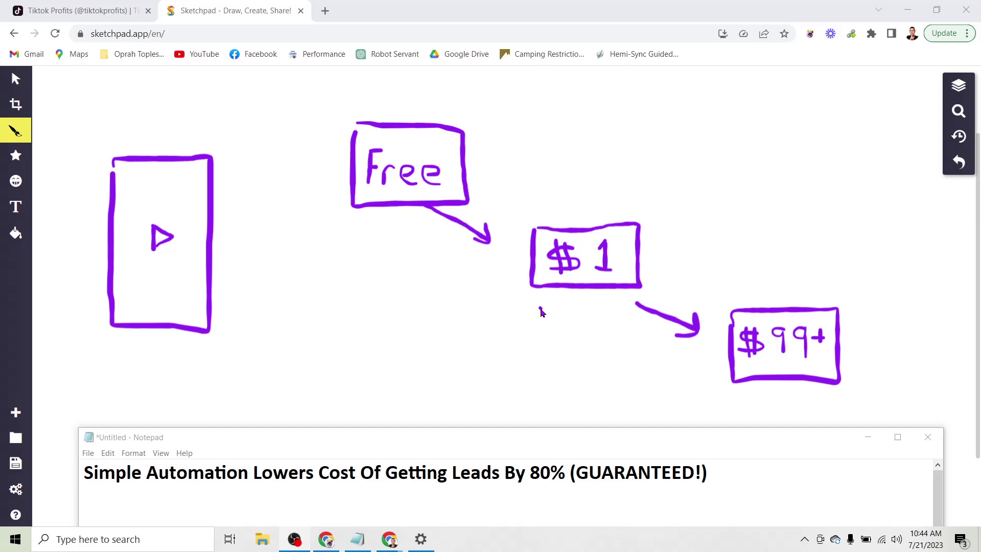
# Raise the Notepad script, highlight the lead-gen cost, Comment YES and PAYING YOU! phrases, then maximize.
pyautogui.click(508, 300)
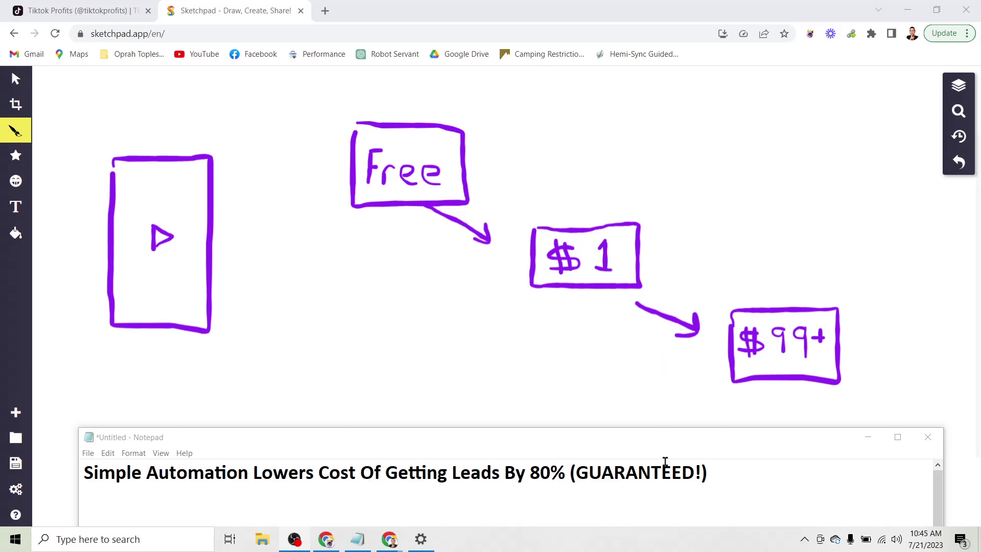
pyautogui.moveTo(662, 440); pyautogui.dragTo(653, 90)
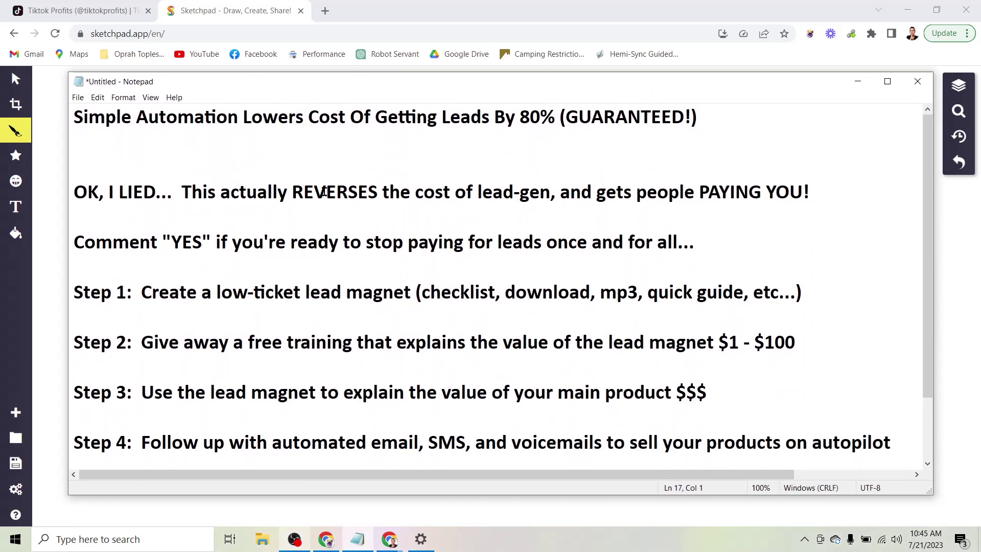
pyautogui.moveTo(182, 192); pyautogui.dragTo(812, 197)
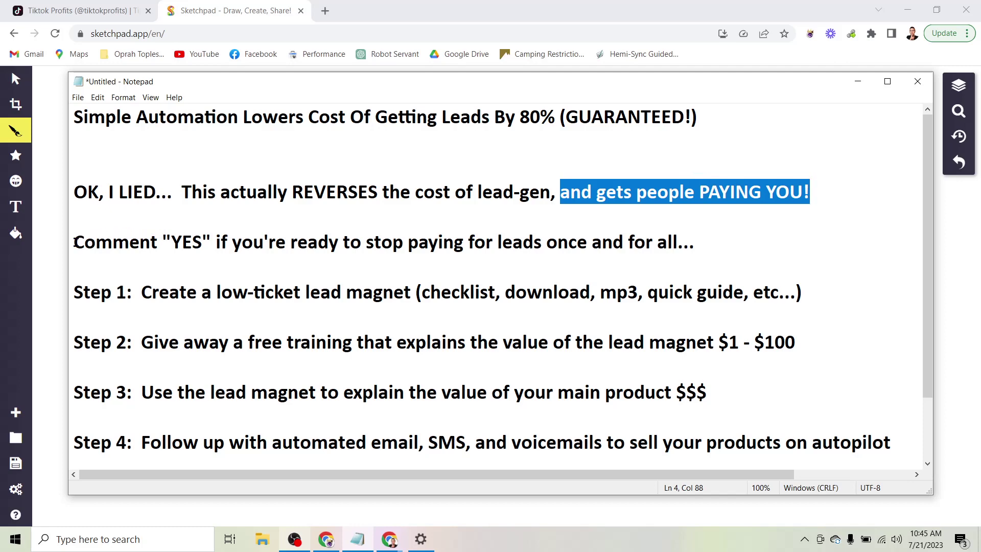
pyautogui.moveTo(74, 242); pyautogui.dragTo(697, 242)
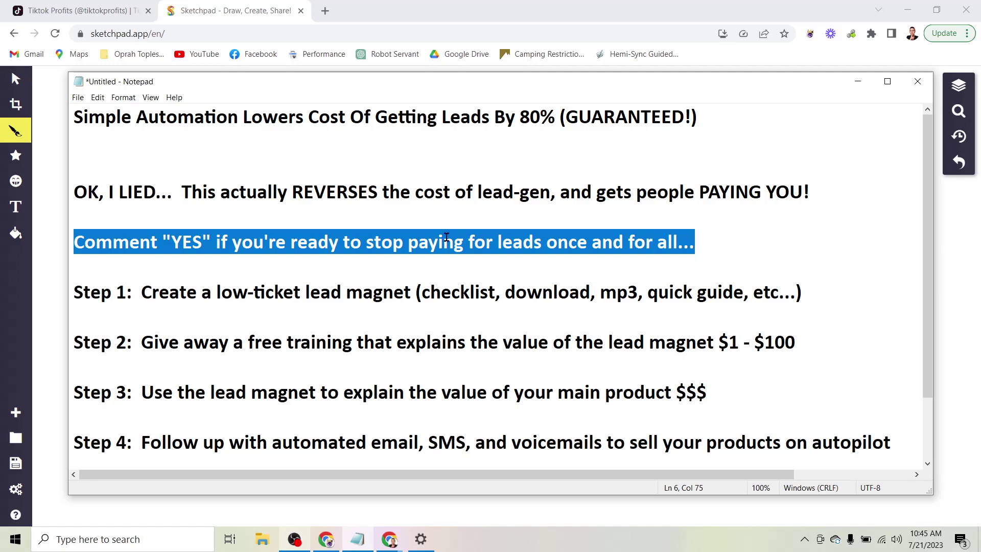
pyautogui.click(309, 242)
pyautogui.moveTo(163, 241); pyautogui.dragTo(213, 242)
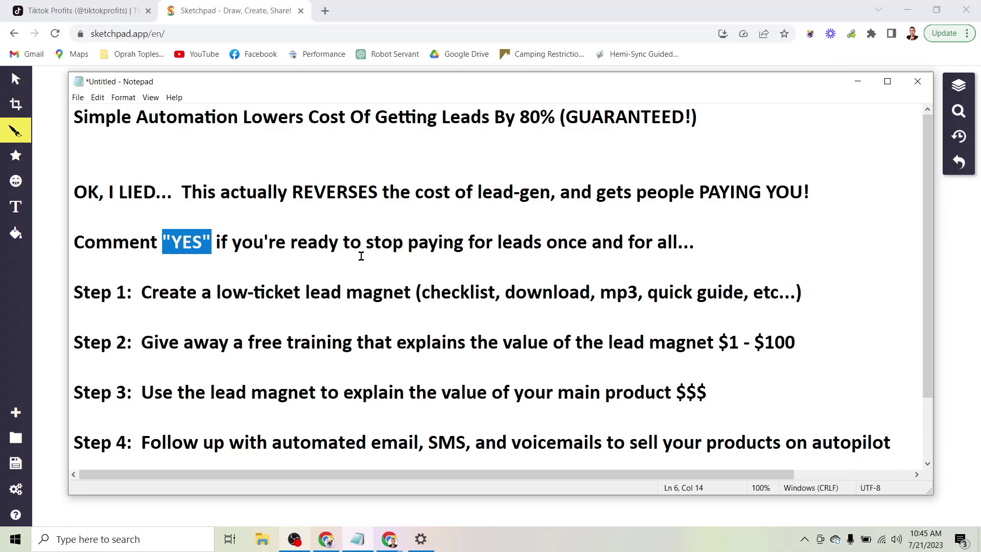
pyautogui.moveTo(696, 192); pyautogui.dragTo(811, 192)
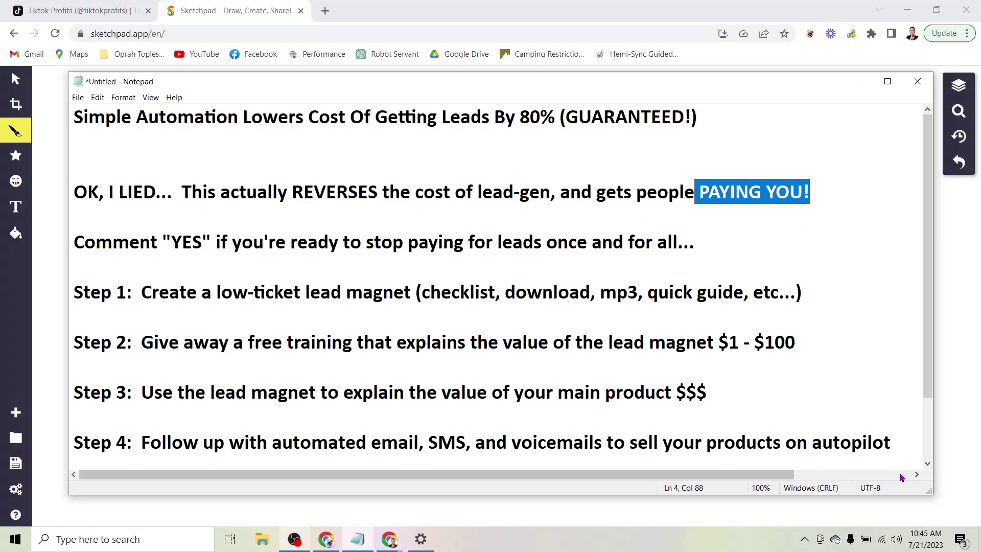
pyautogui.click(886, 81)
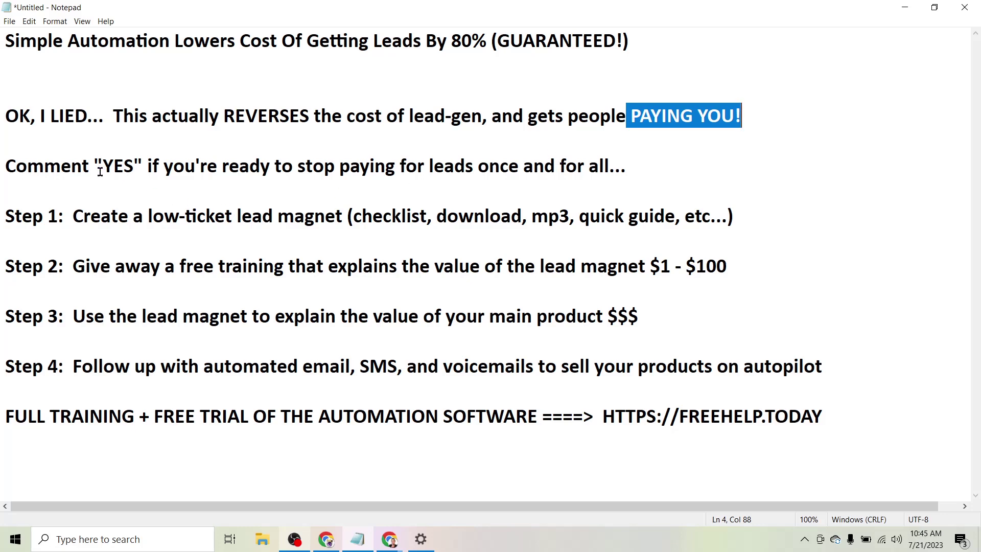
# Highlight Step 1's low-ticket lead magnet and Step 2's free training and $1–$100 price range.
pyautogui.moveTo(72, 216); pyautogui.dragTo(673, 217)
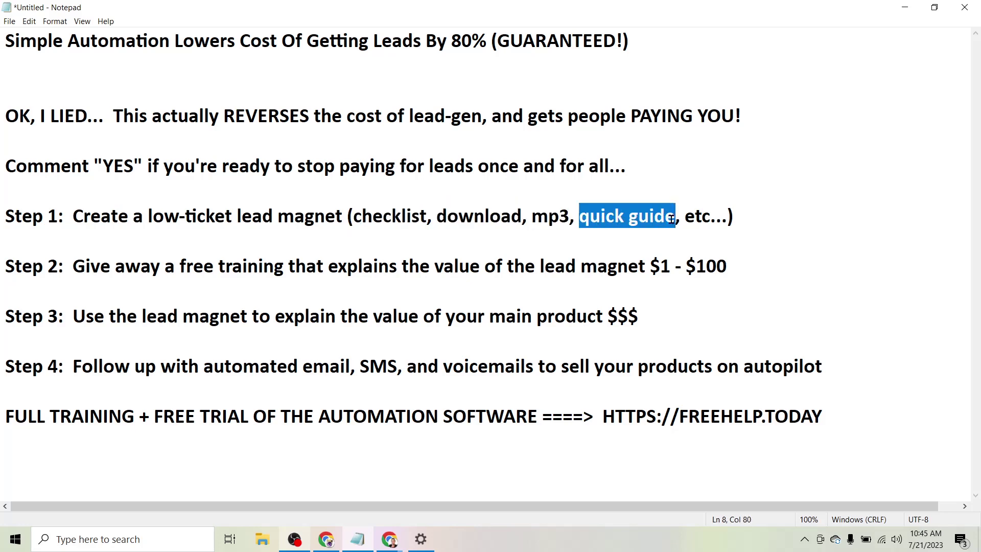
pyautogui.click(672, 217)
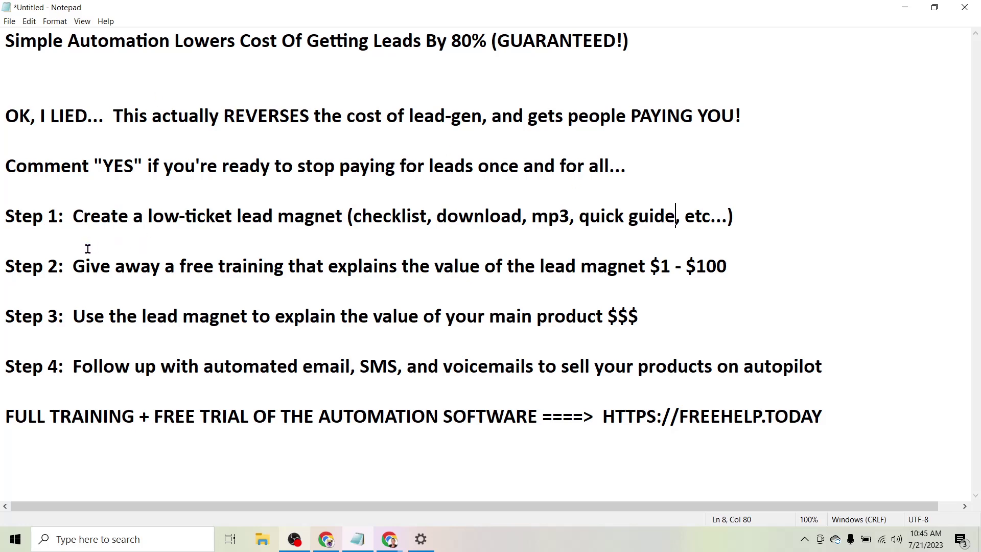
pyautogui.moveTo(73, 265); pyautogui.dragTo(652, 273)
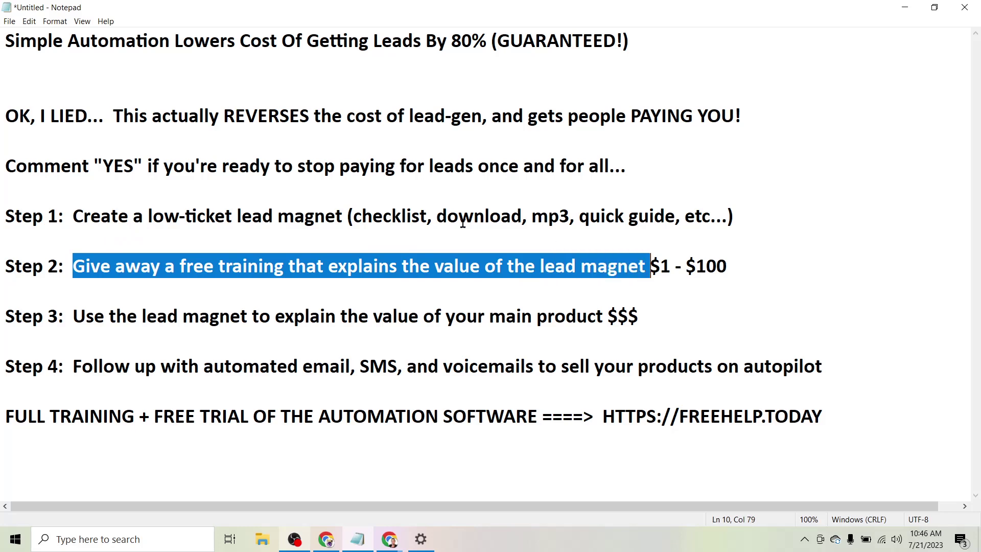
pyautogui.moveTo(149, 215); pyautogui.dragTo(352, 216)
pyautogui.click(610, 230)
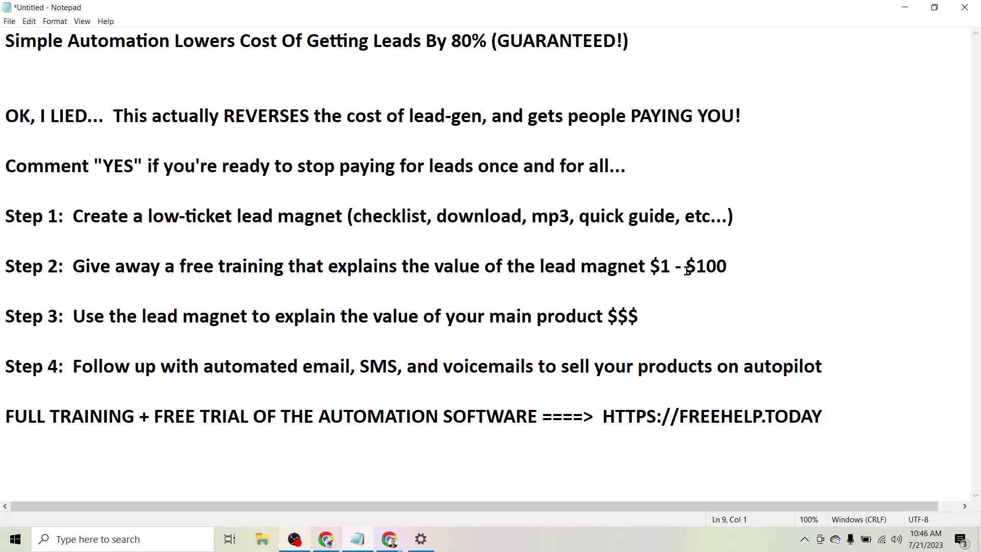
pyautogui.moveTo(649, 266); pyautogui.dragTo(730, 266)
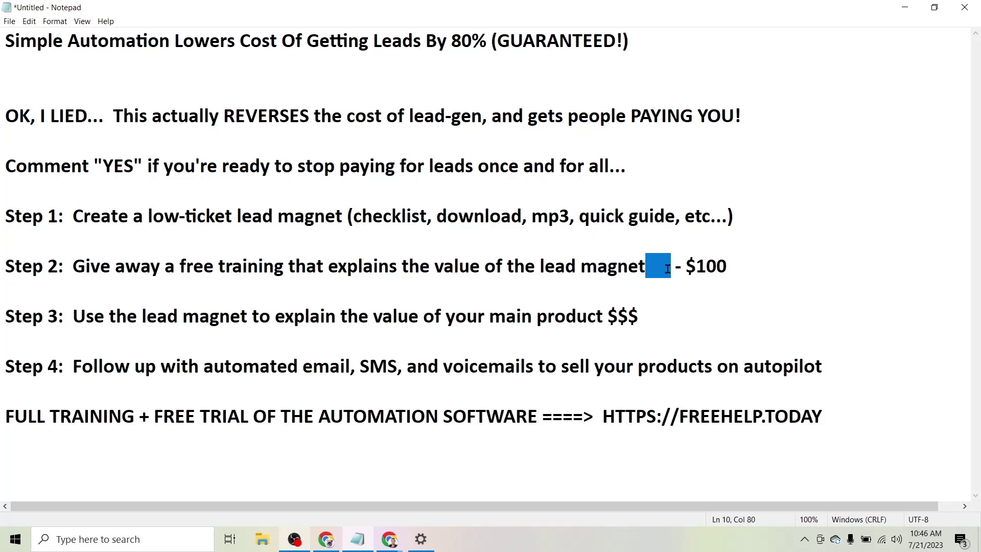
pyautogui.click(718, 264)
pyautogui.moveTo(687, 266); pyautogui.dragTo(727, 265)
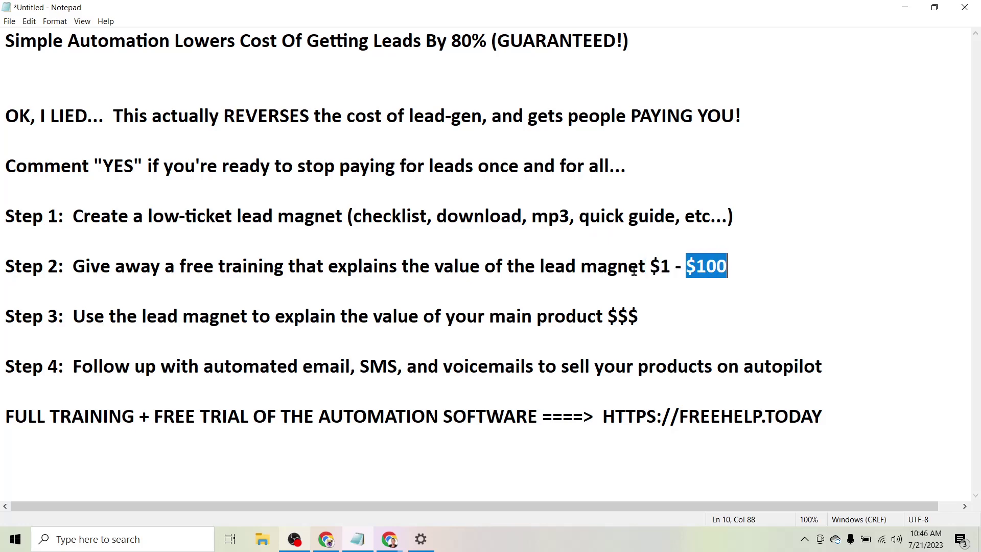
pyautogui.moveTo(646, 266); pyautogui.dragTo(670, 266)
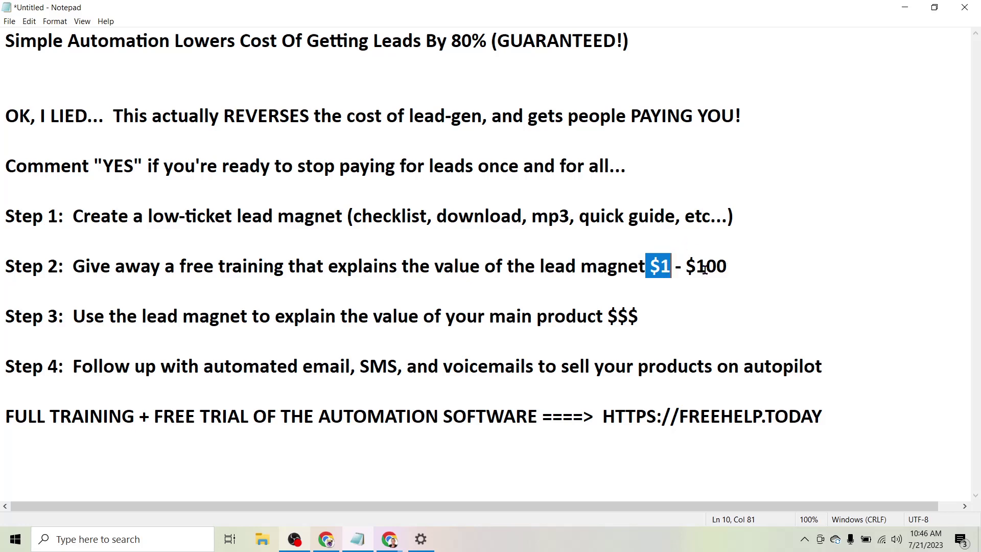
pyautogui.moveTo(686, 266); pyautogui.dragTo(728, 266)
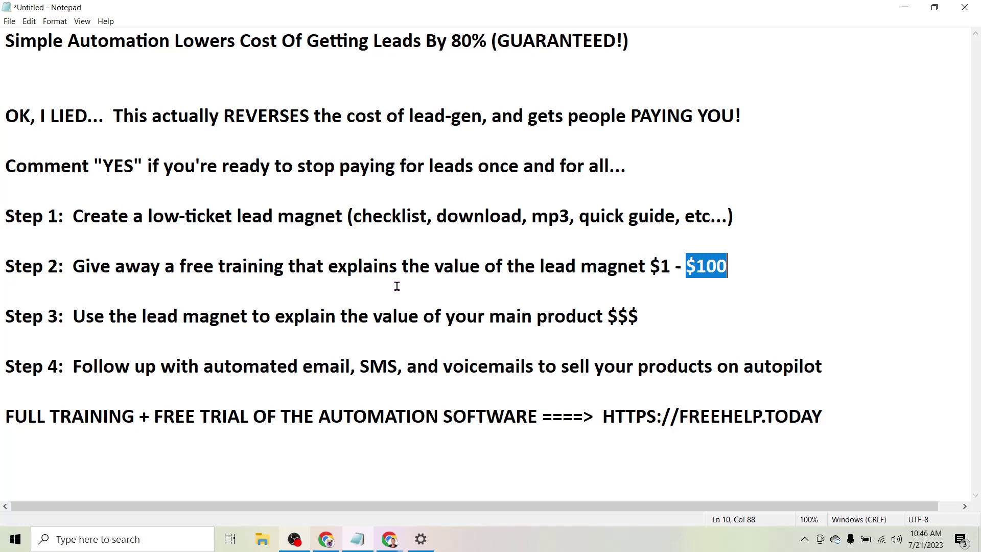
# Highlight Step 3's lead-magnet use, value explanation and product $$$, plus Step 1's examples.
pyautogui.click(72, 316)
pyautogui.moveTo(72, 316); pyautogui.dragTo(248, 315)
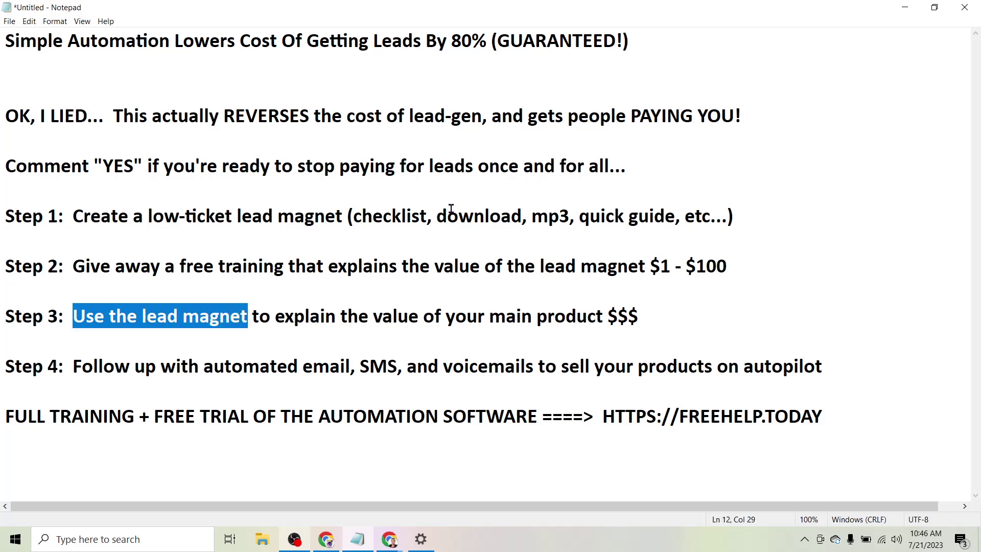
pyautogui.moveTo(353, 216); pyautogui.dragTo(678, 222)
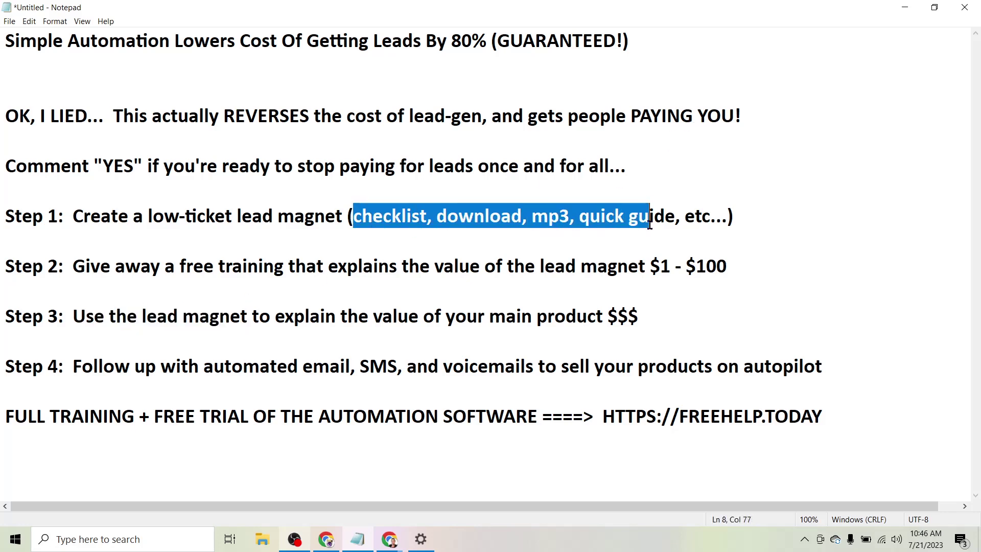
pyautogui.click(679, 216)
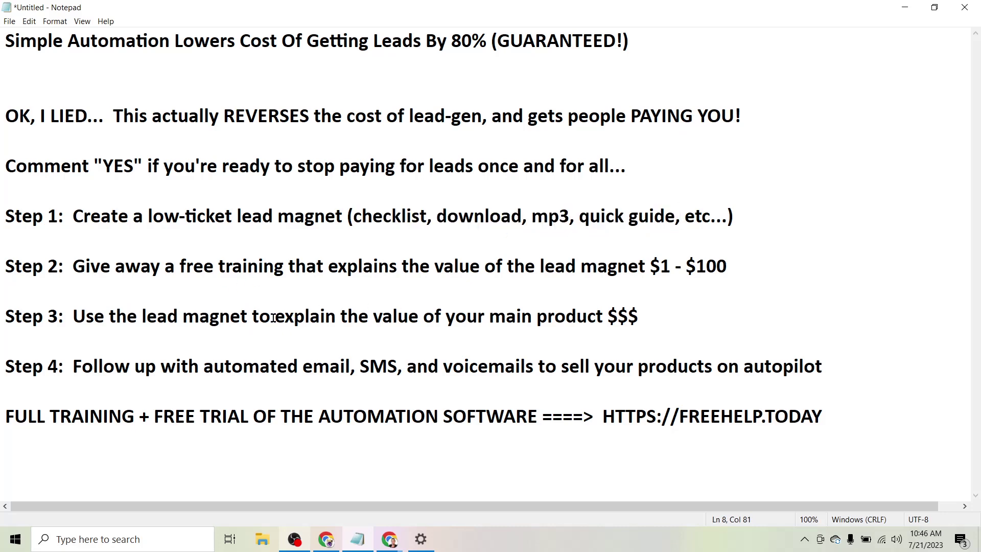
pyautogui.moveTo(275, 315); pyautogui.dragTo(634, 317)
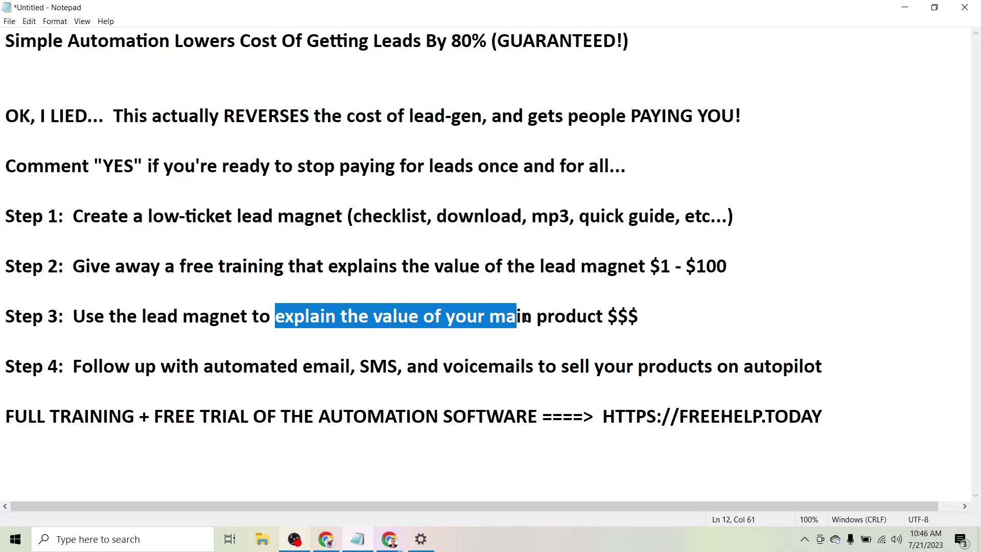
pyautogui.click(617, 316)
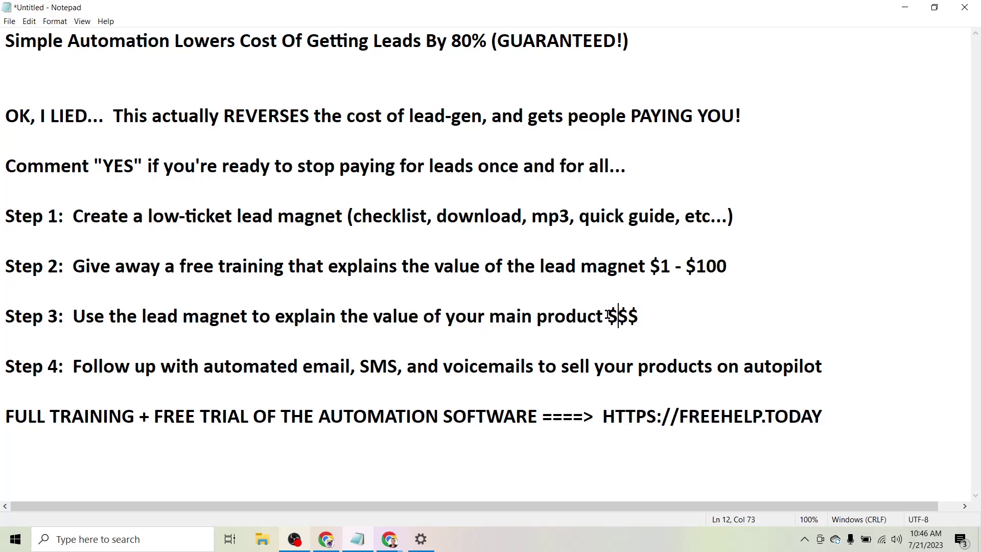
pyautogui.moveTo(608, 316); pyautogui.dragTo(642, 316)
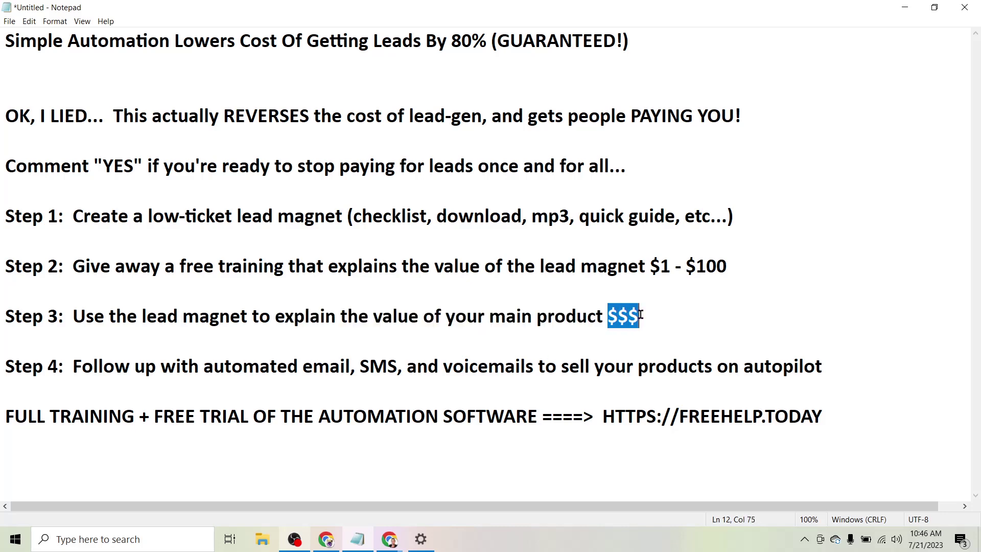
pyautogui.click(642, 315)
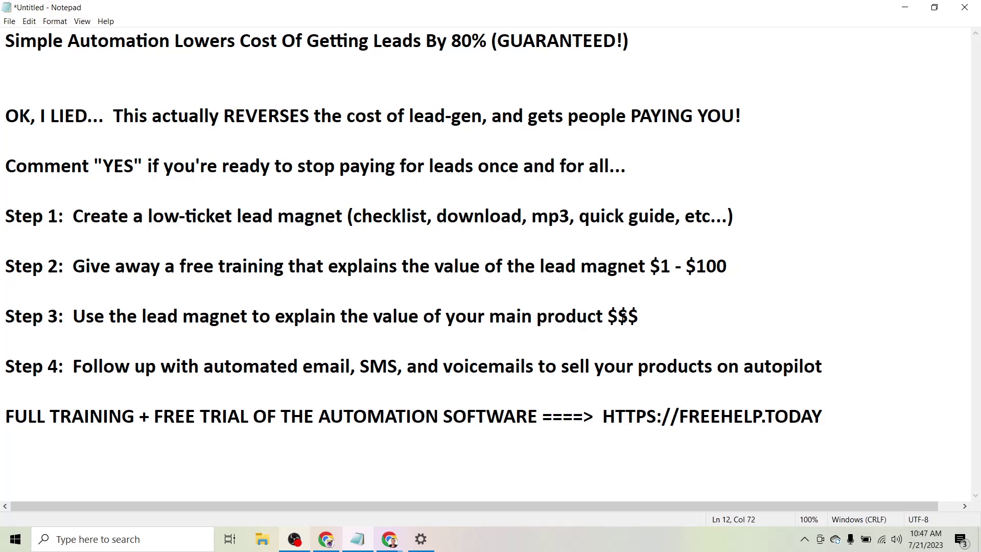
pyautogui.moveTo(534, 315); pyautogui.dragTo(656, 317)
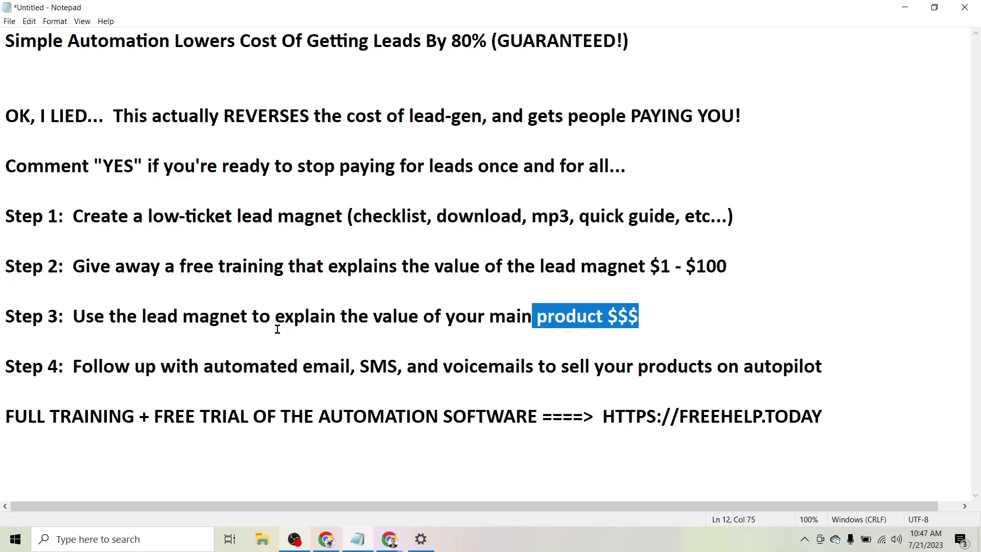
pyautogui.click(73, 368)
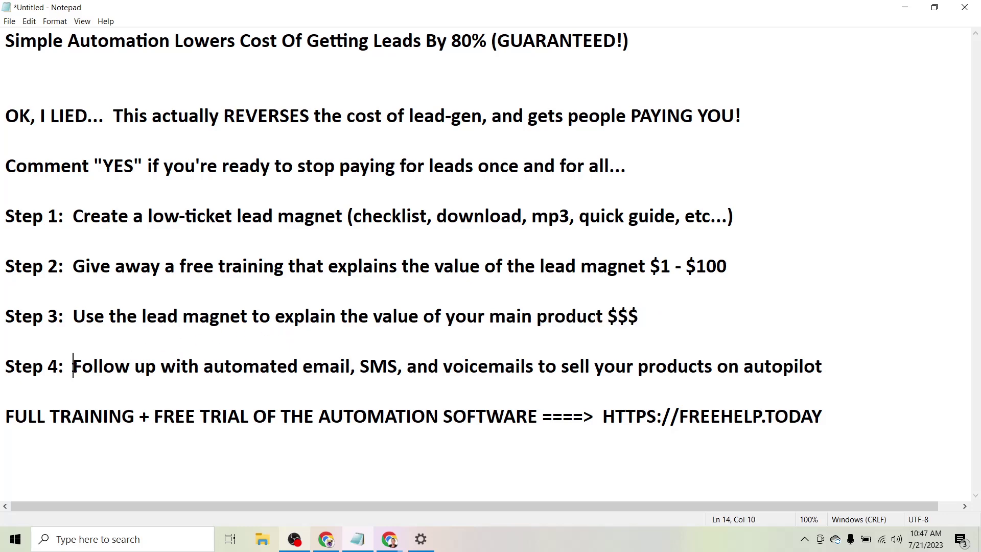
# Highlight Step 4's automated email and SMS follow-up, then minimize Notepad.
pyautogui.moveTo(73, 367); pyautogui.dragTo(350, 367)
pyautogui.click(351, 366)
pyautogui.moveTo(301, 366); pyautogui.dragTo(823, 366)
pyautogui.click(388, 366)
pyautogui.click(902, 8)
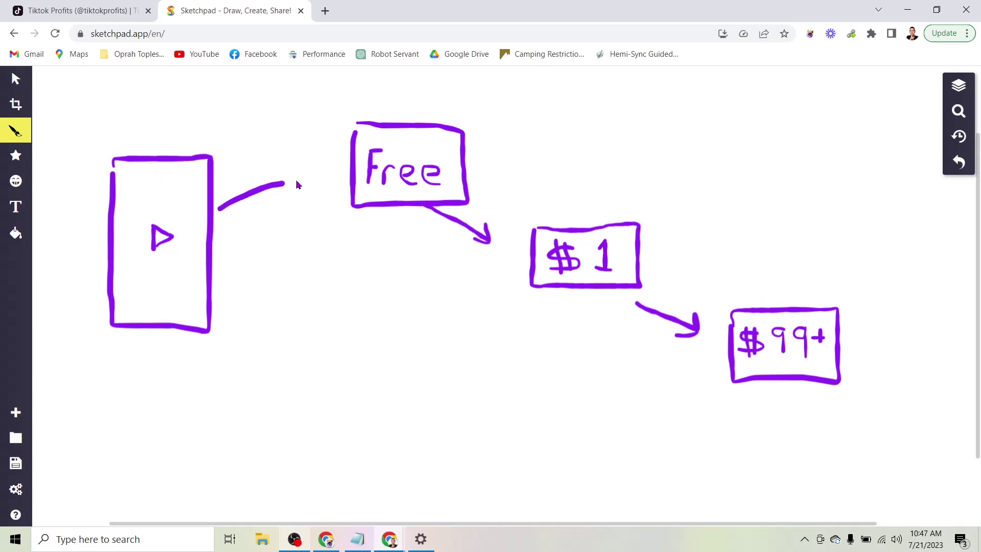
# Draw two freehand purple arrows from the phone rectangle into the Free box.
pyautogui.moveTo(284, 185); pyautogui.dragTo(326, 184)
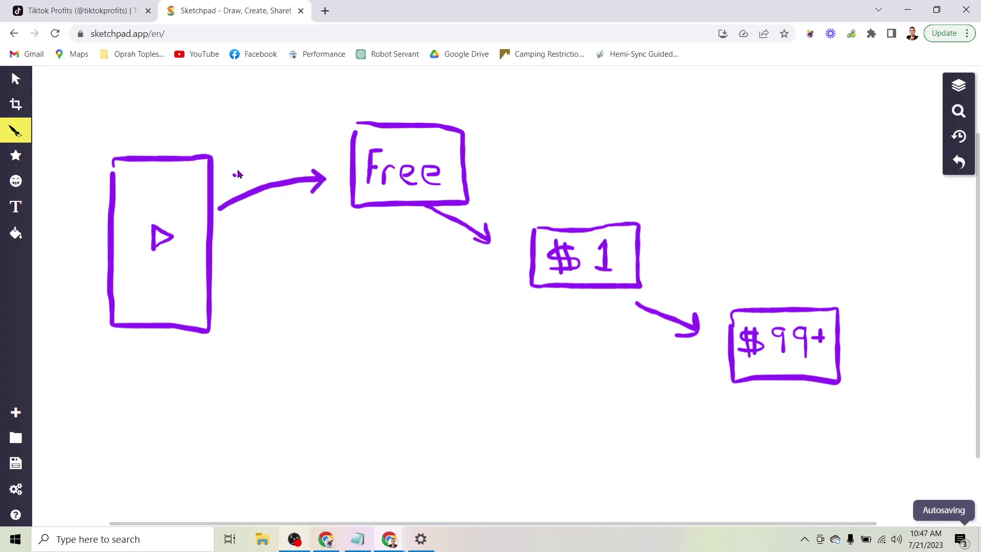
pyautogui.moveTo(221, 184); pyautogui.dragTo(318, 145)
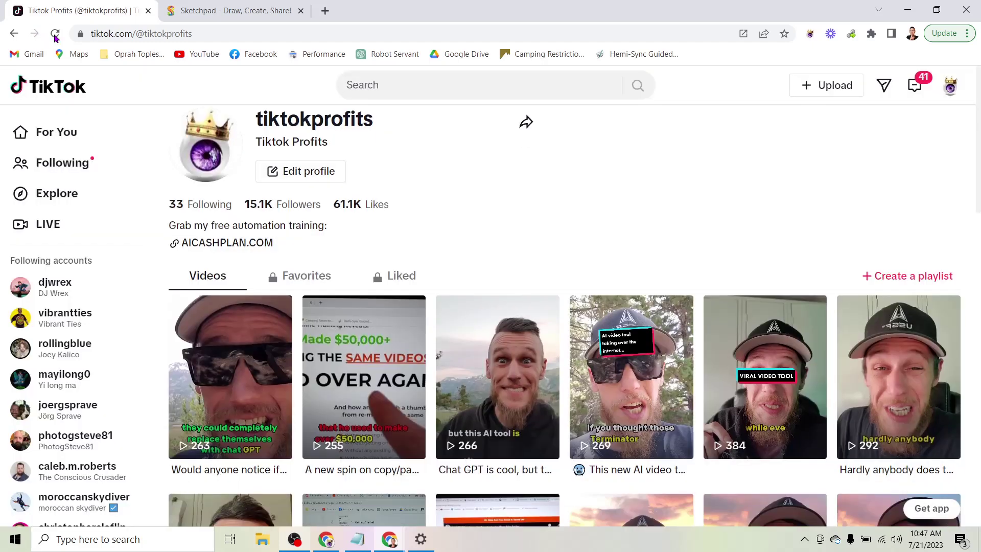
pyautogui.scroll(-3, 458, 251)
pyautogui.scroll(3, 458, 249)
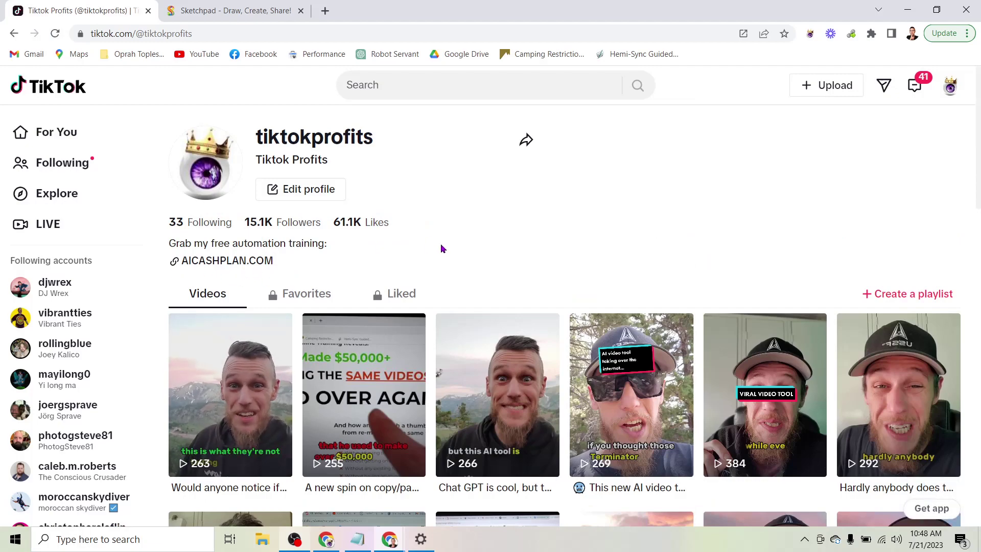
pyautogui.scroll(-3, 441, 247)
pyautogui.scroll(-3, 479, 282)
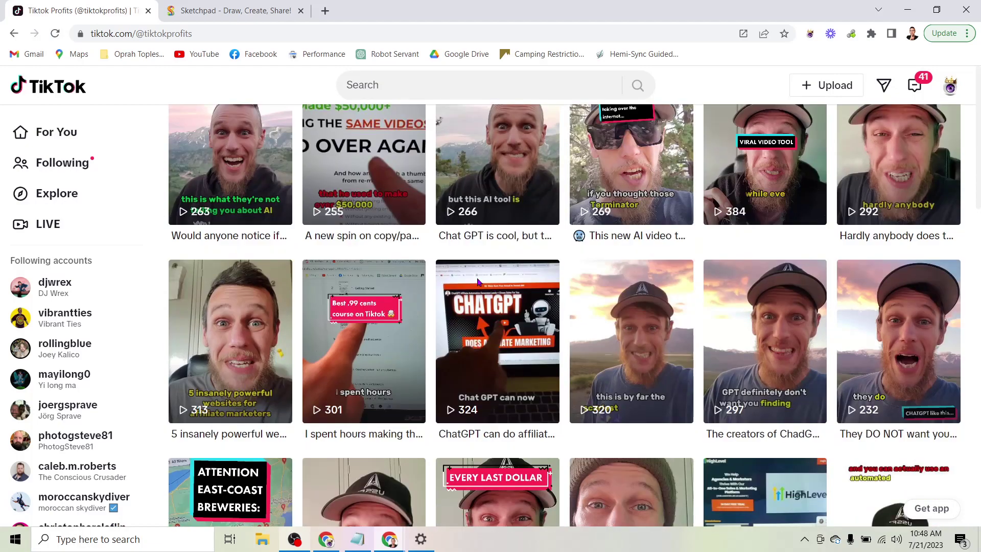
pyautogui.scroll(-2, 623, 251)
pyautogui.scroll(-5, 623, 252)
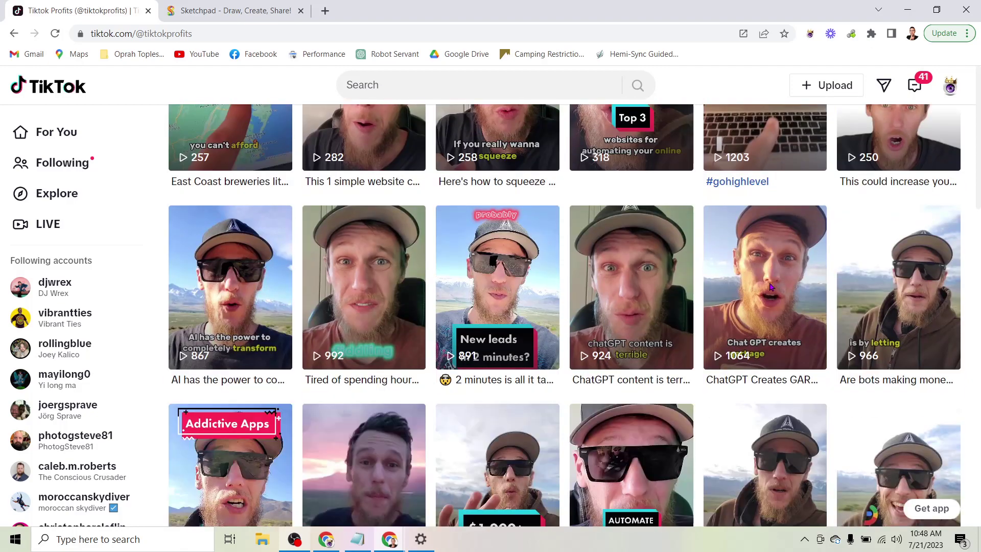
pyautogui.scroll(-3, 770, 285)
pyautogui.scroll(-2, 835, 299)
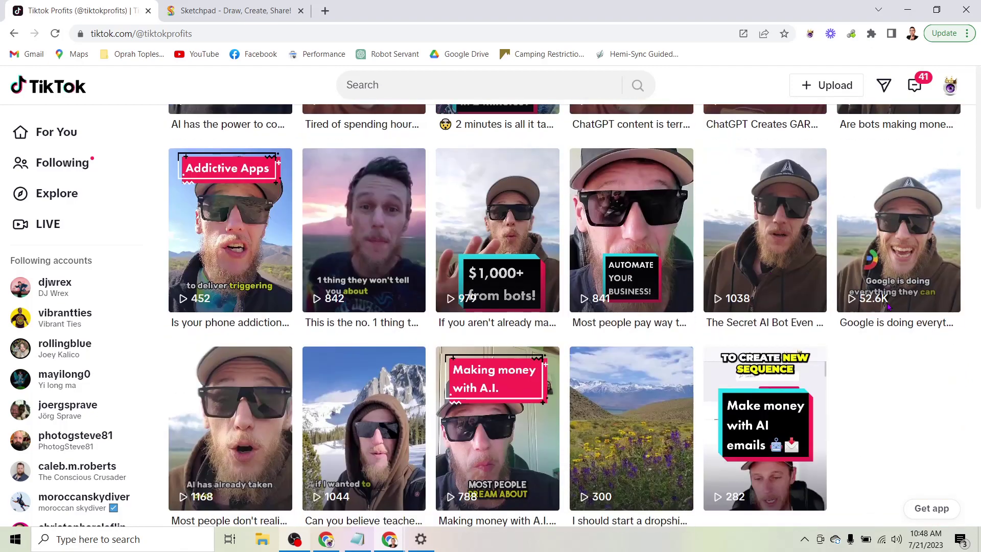
pyautogui.scroll(-1, 879, 307)
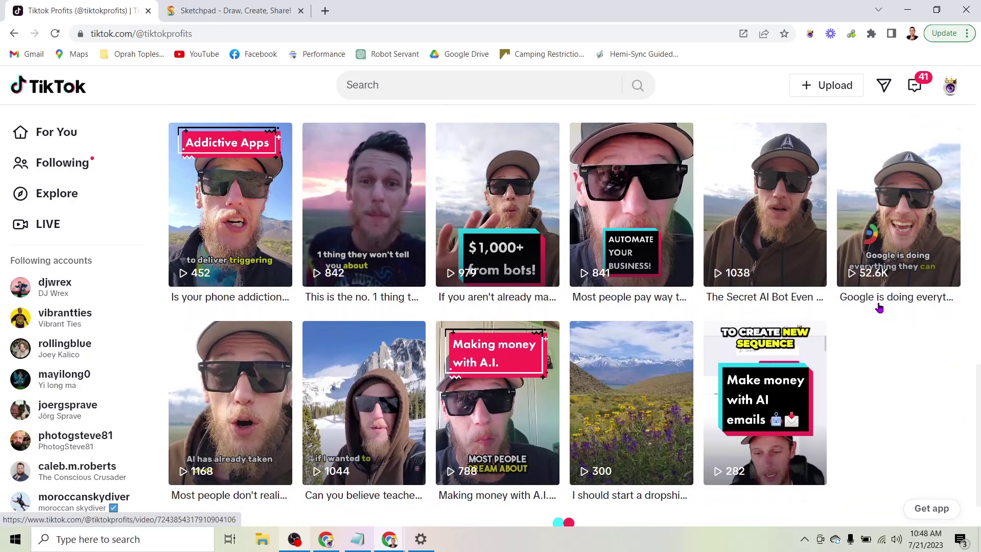
pyautogui.scroll(-1, 879, 308)
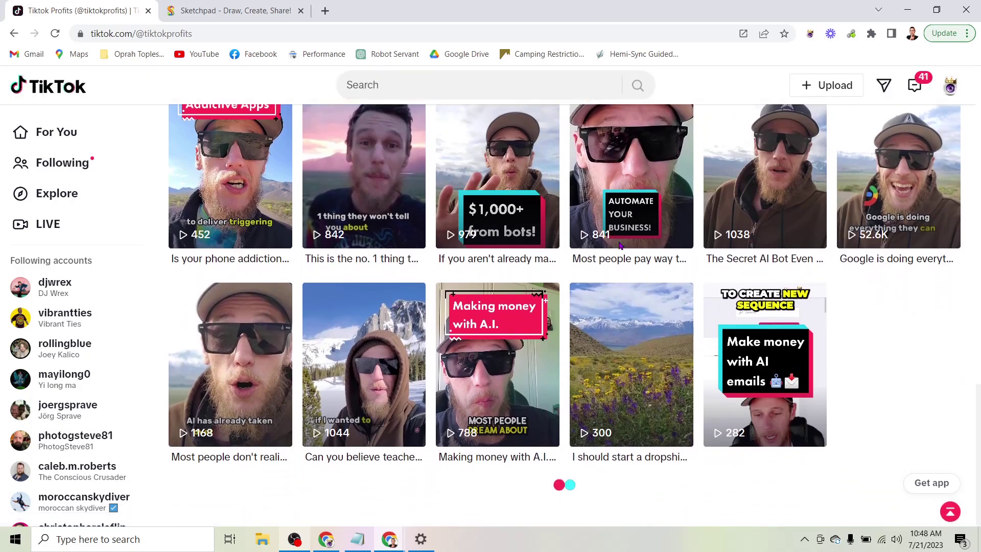
pyautogui.scroll(5, 619, 243)
pyautogui.scroll(5, 461, 230)
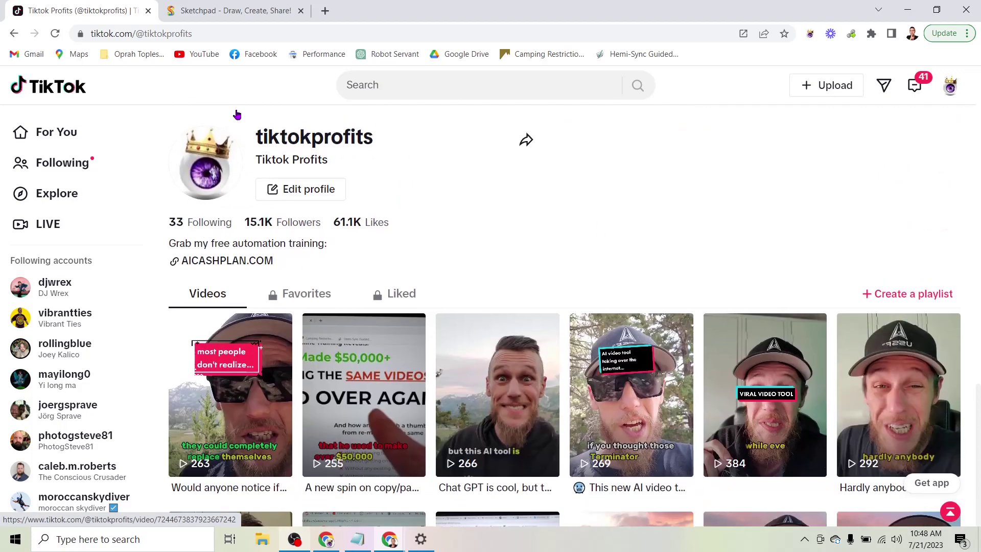
# Switch back to the Sketchpad browser tab showing the funnel drawing.
pyautogui.click(227, 11)
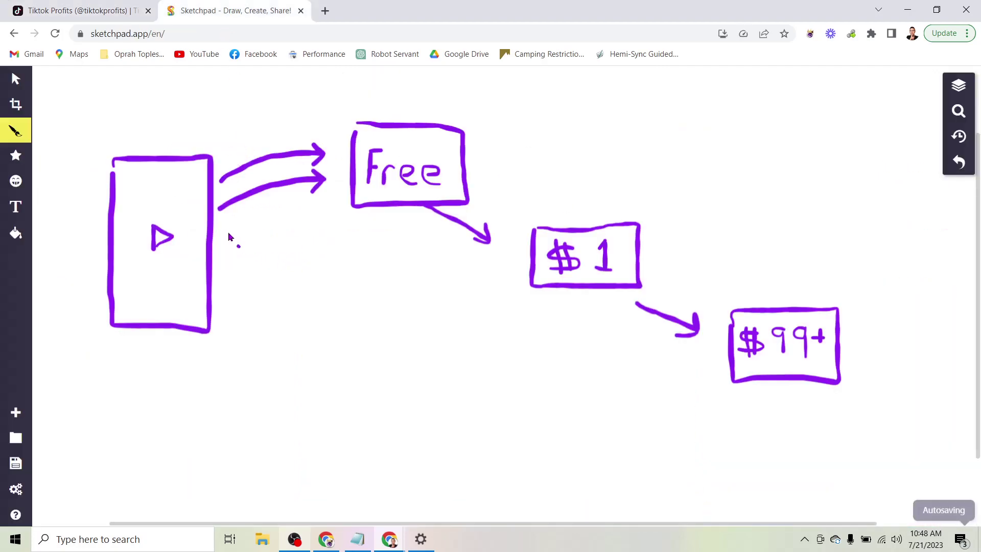
# Draw a third arrow from the video box into Free and two arrows leaving Free's top.
pyautogui.moveTo(289, 221); pyautogui.dragTo(331, 214)
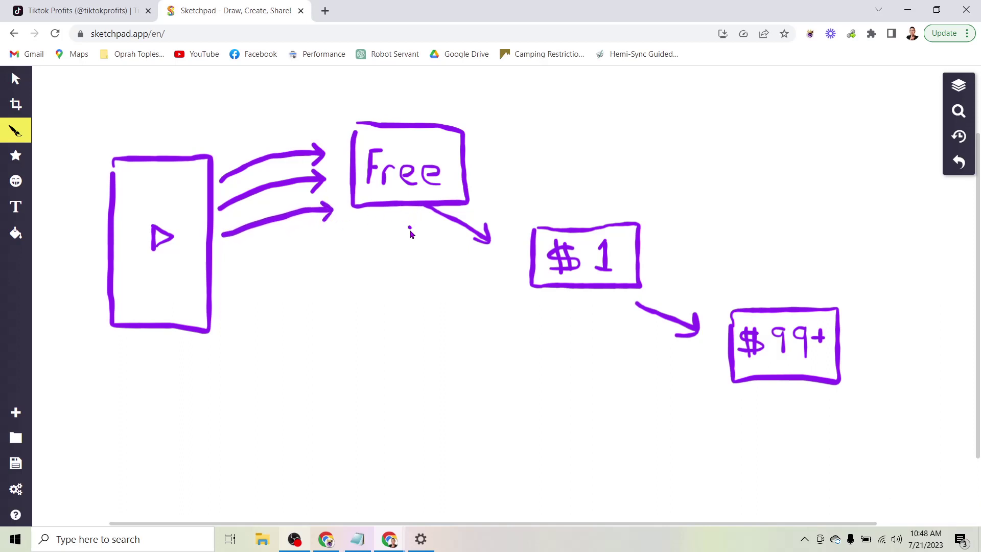
pyautogui.click(313, 292)
pyautogui.moveTo(340, 129)
pyautogui.mouseDown()
pyautogui.moveTo(297, 100)
pyautogui.moveTo(307, 109)
pyautogui.mouseUp()
pyautogui.moveTo(366, 116)
pyautogui.mouseDown()
pyautogui.moveTo(340, 90)
pyautogui.moveTo(359, 86)
pyautogui.mouseUp()
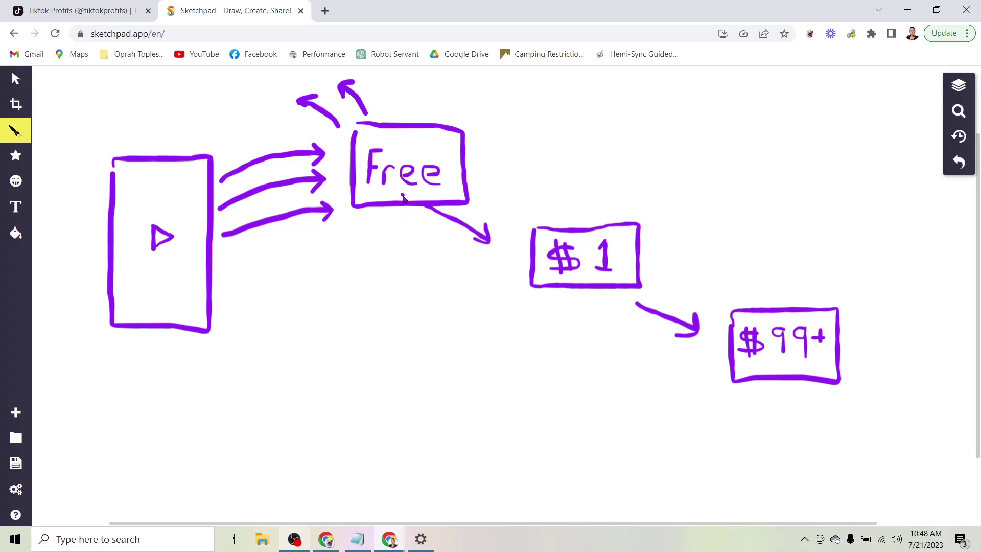
# Draw a chain of small boxes below Free with three arrows curving toward $1.
pyautogui.moveTo(402, 207)
pyautogui.mouseDown()
pyautogui.moveTo(402, 251)
pyautogui.moveTo(378, 251)
pyautogui.moveTo(377, 285)
pyautogui.moveTo(423, 251)
pyautogui.mouseUp()
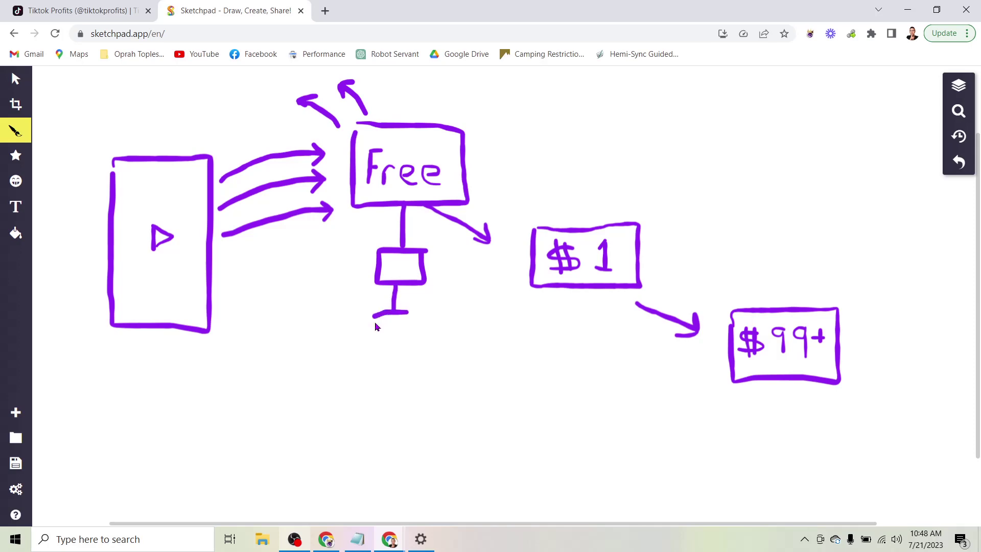
pyautogui.moveTo(410, 347); pyautogui.dragTo(409, 313)
pyautogui.moveTo(385, 399); pyautogui.dragTo(412, 373)
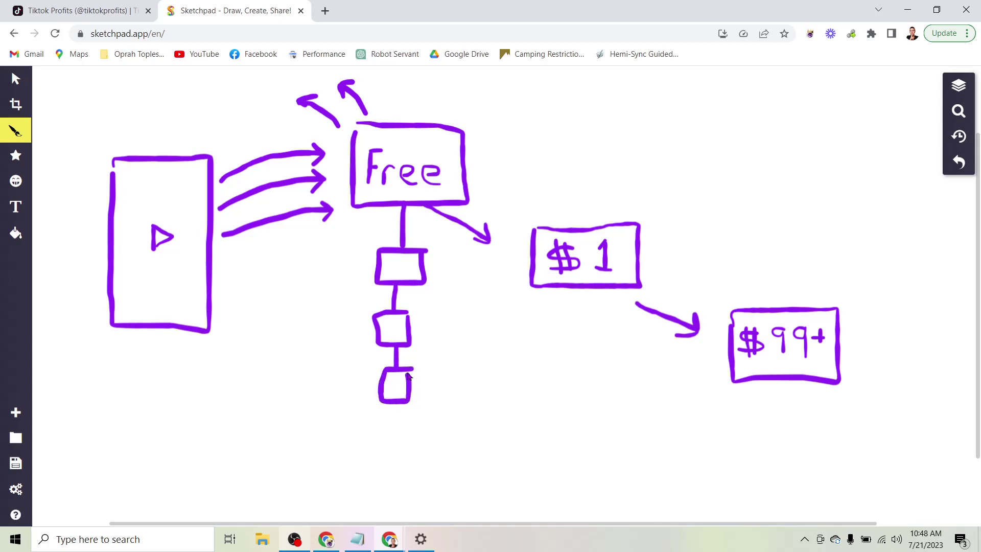
pyautogui.moveTo(427, 273)
pyautogui.mouseDown()
pyautogui.moveTo(518, 273)
pyautogui.moveTo(507, 282)
pyautogui.mouseUp()
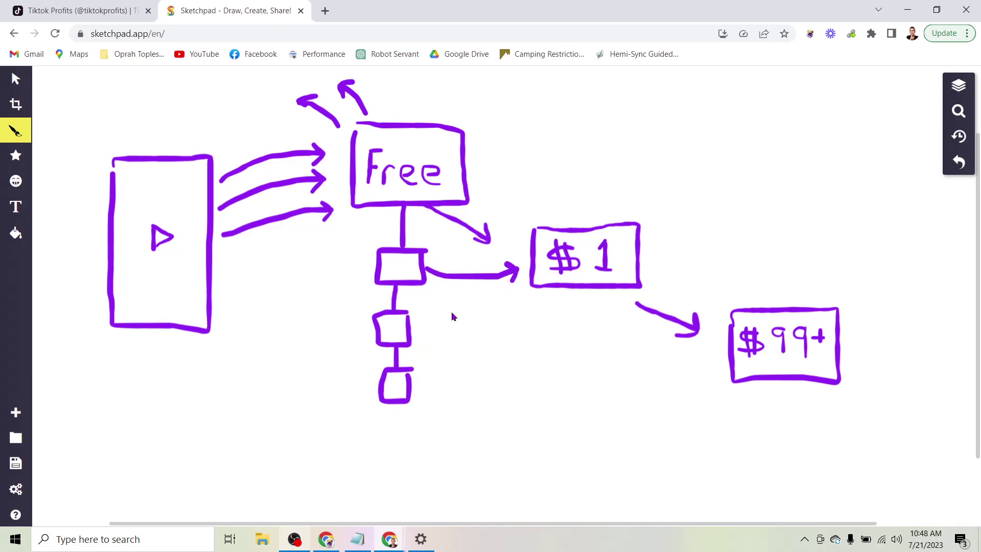
pyautogui.moveTo(420, 328)
pyautogui.mouseDown()
pyautogui.moveTo(417, 336)
pyautogui.moveTo(529, 308)
pyautogui.mouseUp()
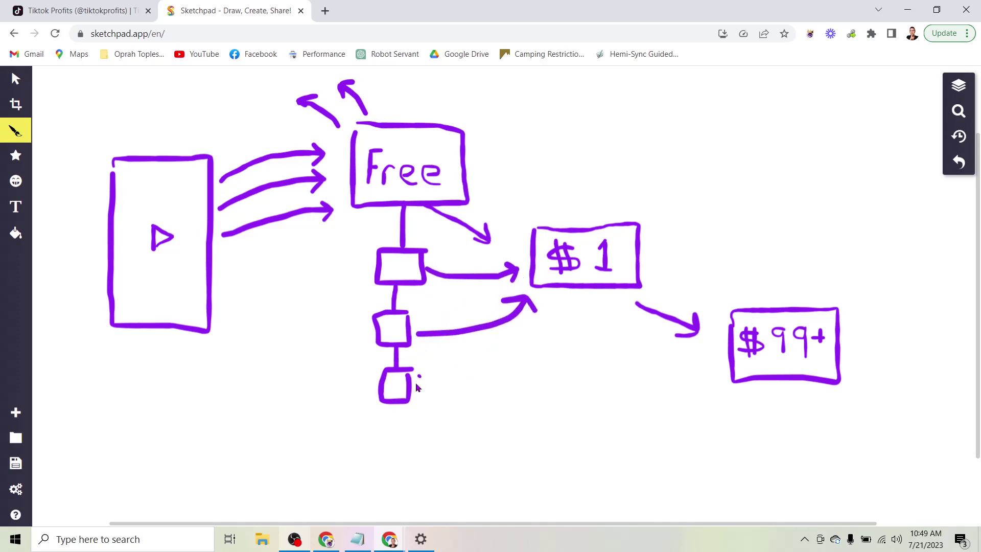
pyautogui.moveTo(414, 383)
pyautogui.mouseDown()
pyautogui.moveTo(536, 323)
pyautogui.moveTo(541, 337)
pyautogui.mouseUp()
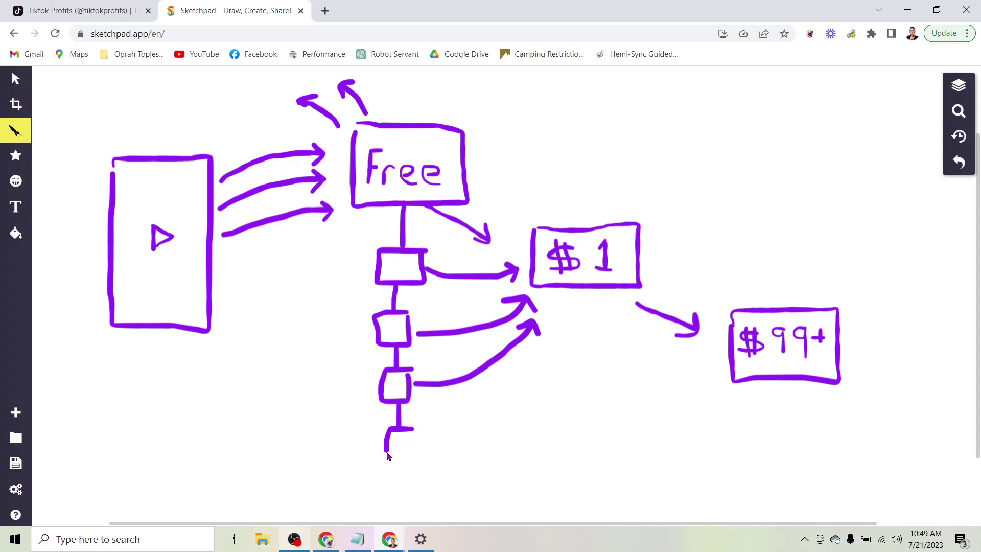
pyautogui.moveTo(403, 449)
pyautogui.mouseDown()
pyautogui.moveTo(402, 479)
pyautogui.moveTo(416, 473)
pyautogui.moveTo(393, 499)
pyautogui.moveTo(456, 391)
pyautogui.mouseUp()
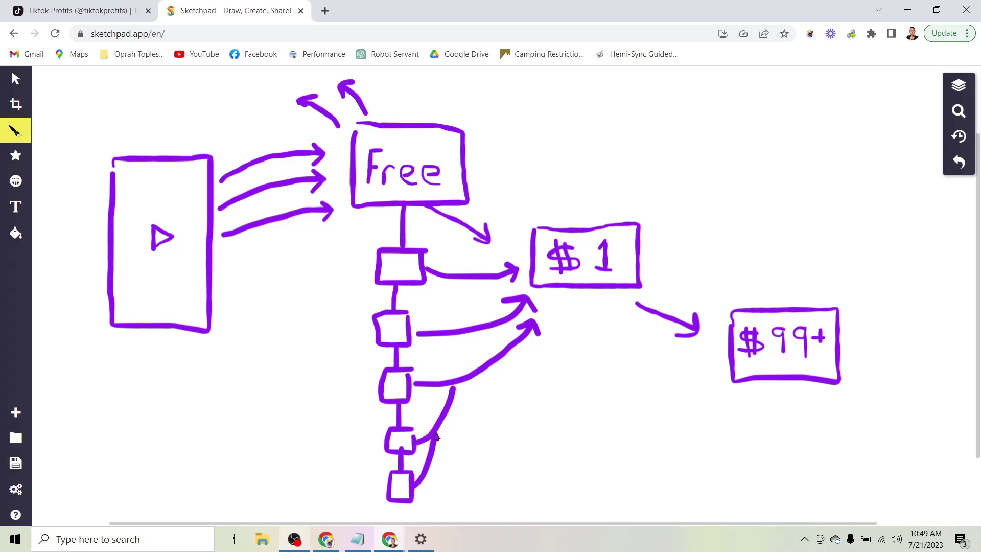
pyautogui.click(557, 335)
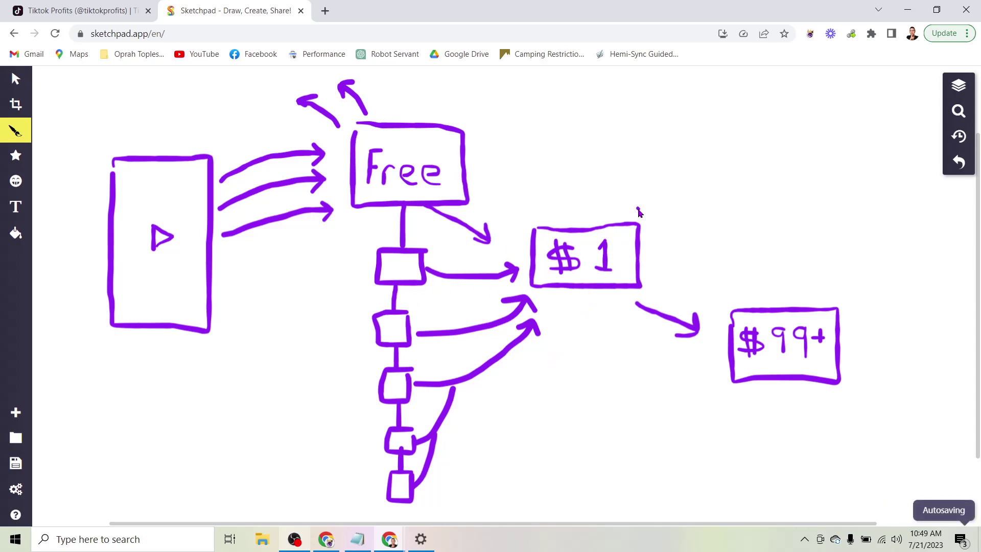
# Build the follow-up box chain below $1 and add a G inside the video box.
pyautogui.moveTo(628, 209); pyautogui.dragTo(644, 212)
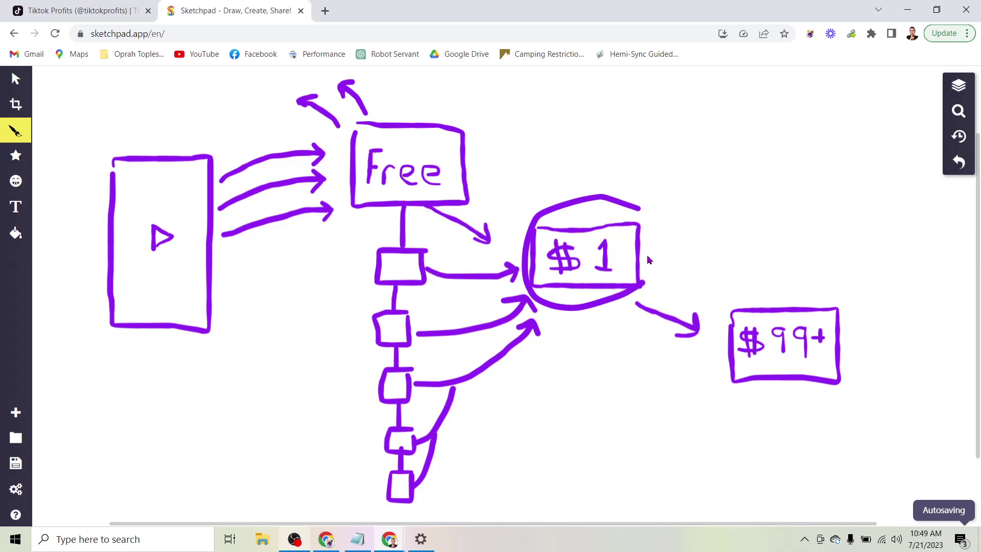
pyautogui.click(958, 161)
pyautogui.moveTo(590, 289)
pyautogui.mouseDown()
pyautogui.moveTo(590, 322)
pyautogui.moveTo(570, 327)
pyautogui.mouseUp()
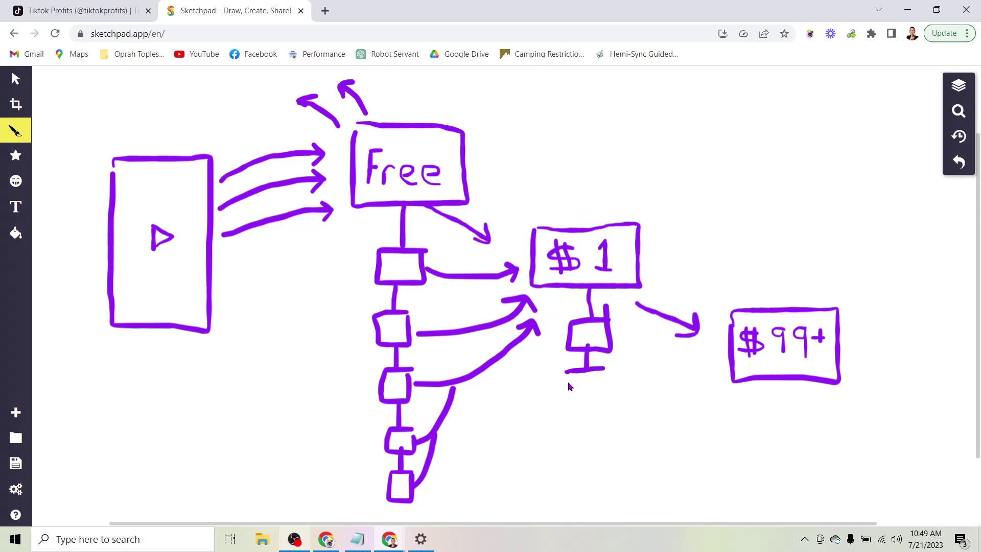
pyautogui.moveTo(604, 370); pyautogui.dragTo(603, 395)
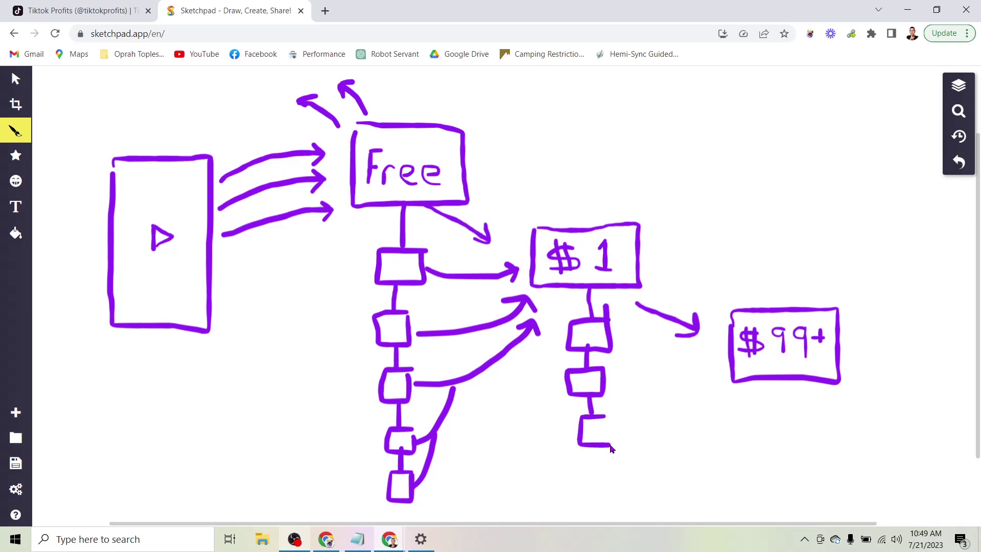
pyautogui.moveTo(596, 443)
pyautogui.mouseDown()
pyautogui.moveTo(599, 462)
pyautogui.moveTo(610, 461)
pyautogui.mouseUp()
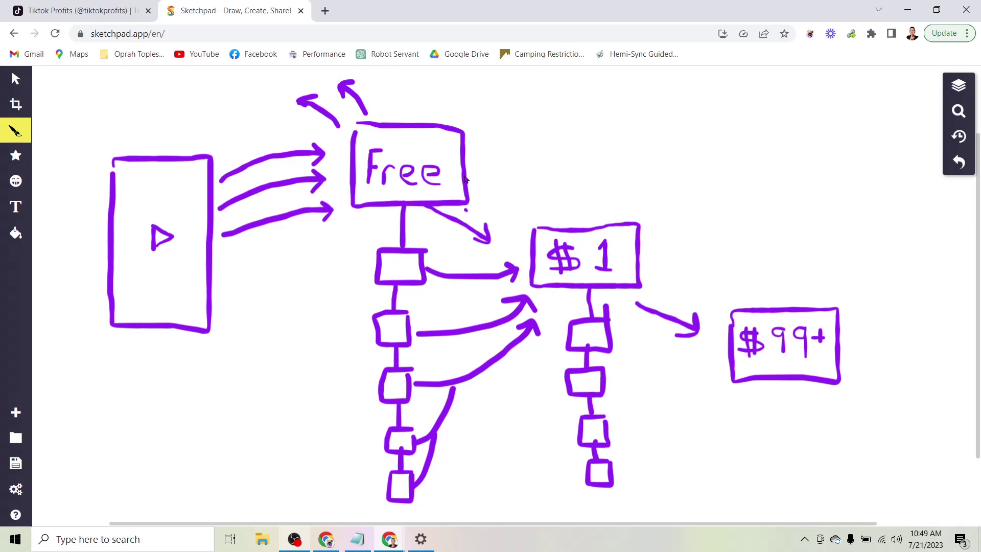
pyautogui.click(150, 353)
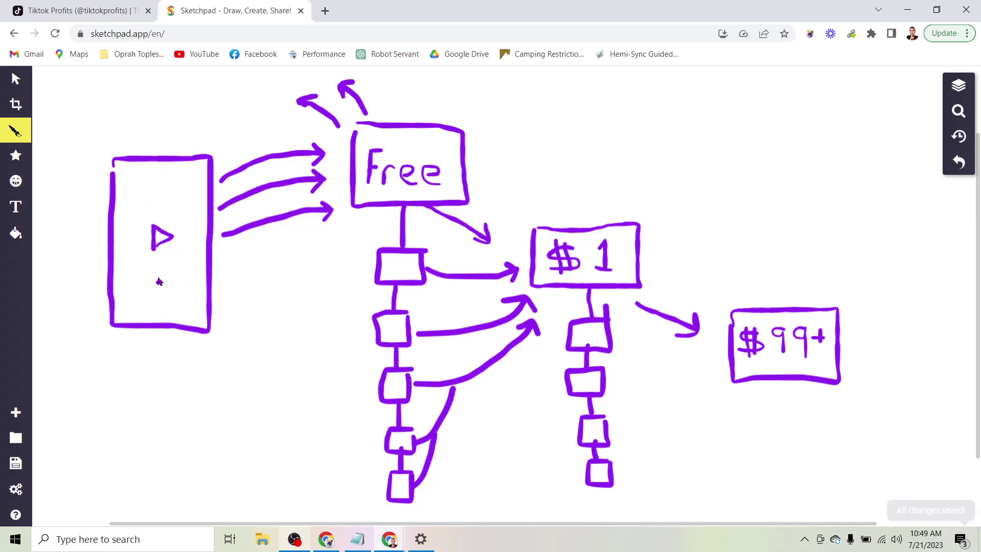
pyautogui.moveTo(161, 297); pyautogui.dragTo(173, 296)
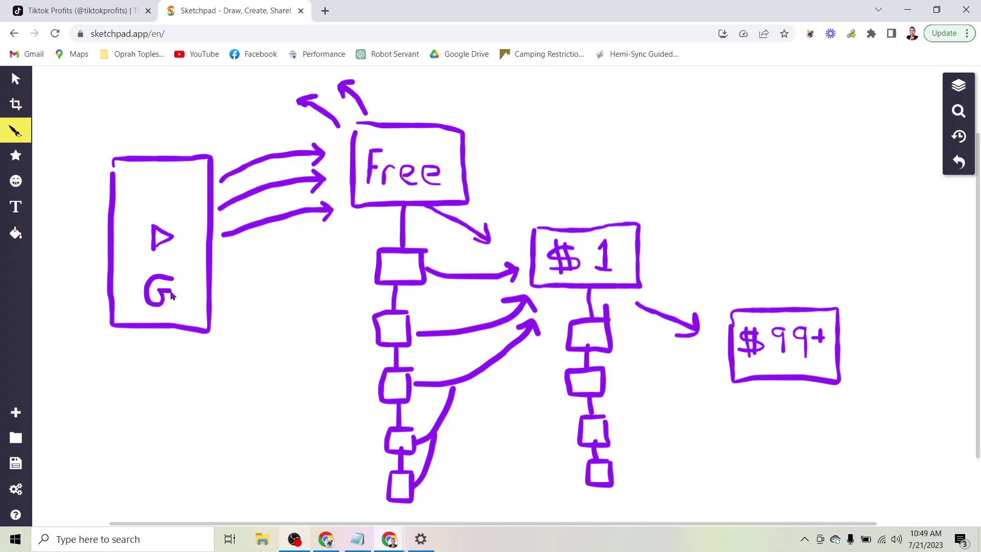
# Draw three curved arrows from the boxes under $1 into the $99+ box, removing a stray dot.
pyautogui.click(413, 232)
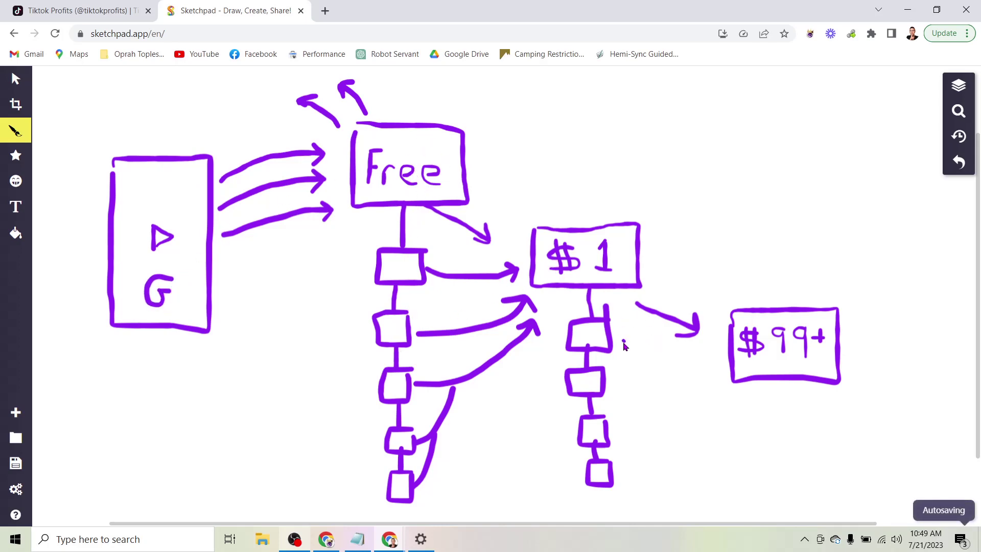
pyautogui.moveTo(615, 342); pyautogui.dragTo(707, 351)
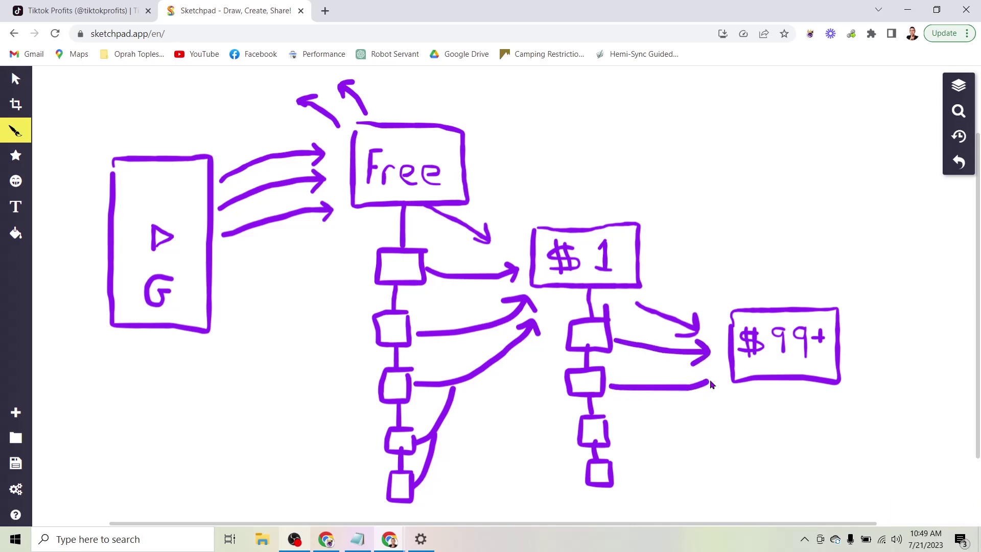
pyautogui.moveTo(612, 387)
pyautogui.mouseDown()
pyautogui.moveTo(713, 379)
pyautogui.moveTo(714, 391)
pyautogui.mouseUp()
pyautogui.click(632, 408)
pyautogui.moveTo(701, 423); pyautogui.dragTo(750, 400)
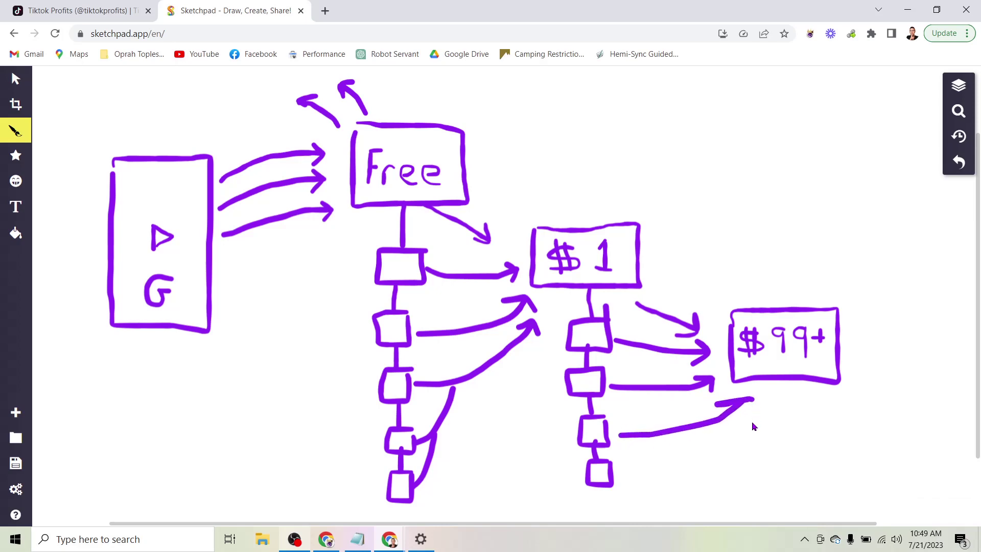
pyautogui.hotkey('ctrl', 'z')
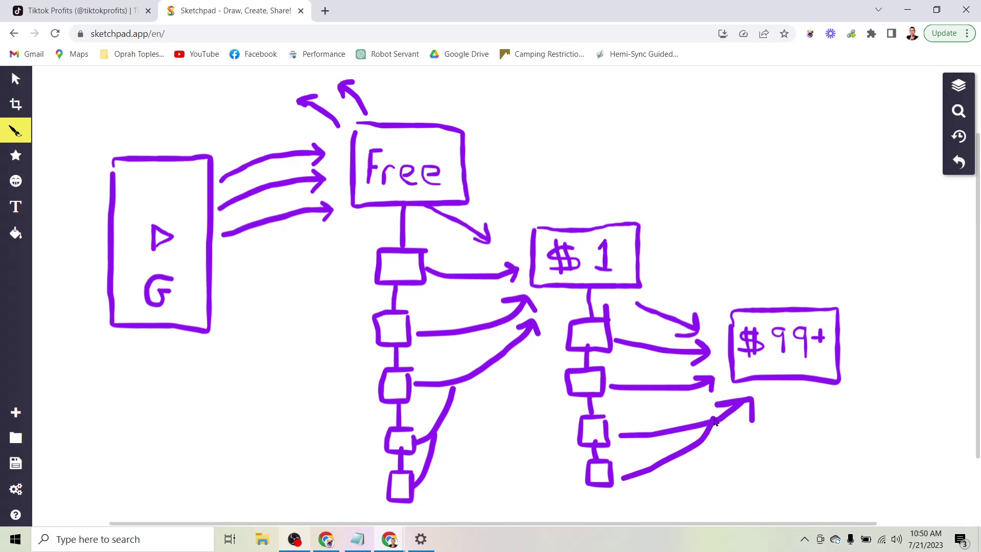
pyautogui.click(590, 491)
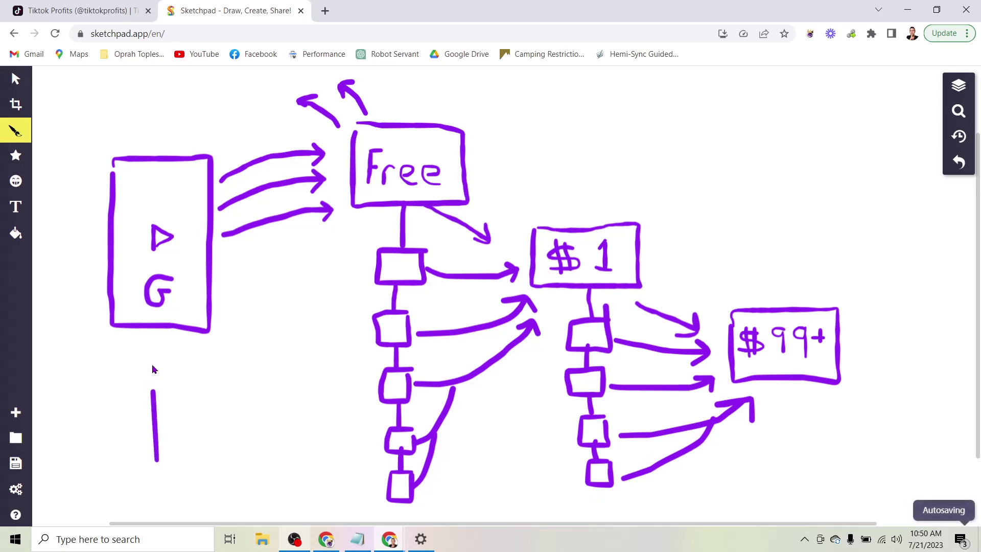
# Draw an upward arrow below the traffic box into the video frame, undoing stray dots.
pyautogui.moveTo(157, 463)
pyautogui.mouseDown()
pyautogui.moveTo(151, 357)
pyautogui.moveTo(174, 380)
pyautogui.mouseUp()
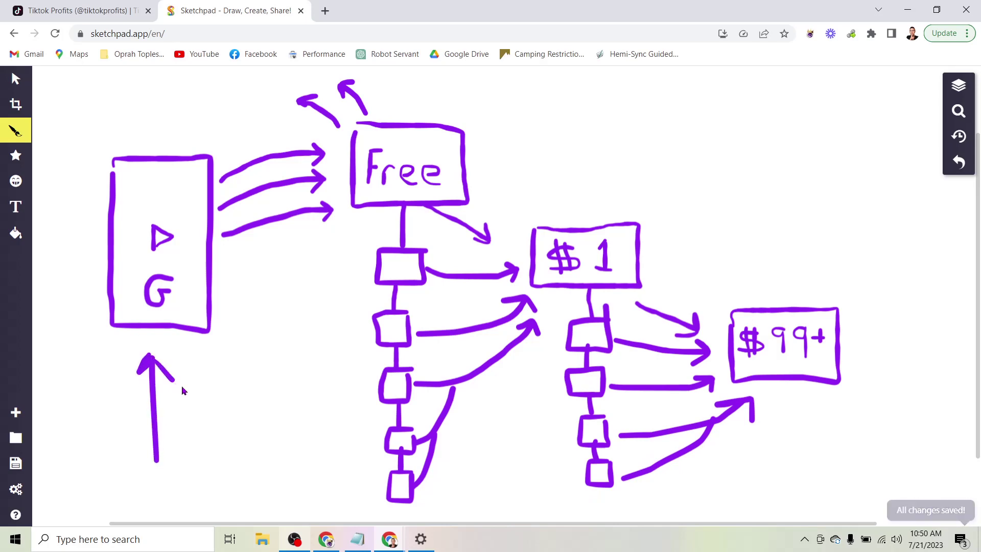
pyautogui.click(320, 406)
pyautogui.click(194, 180)
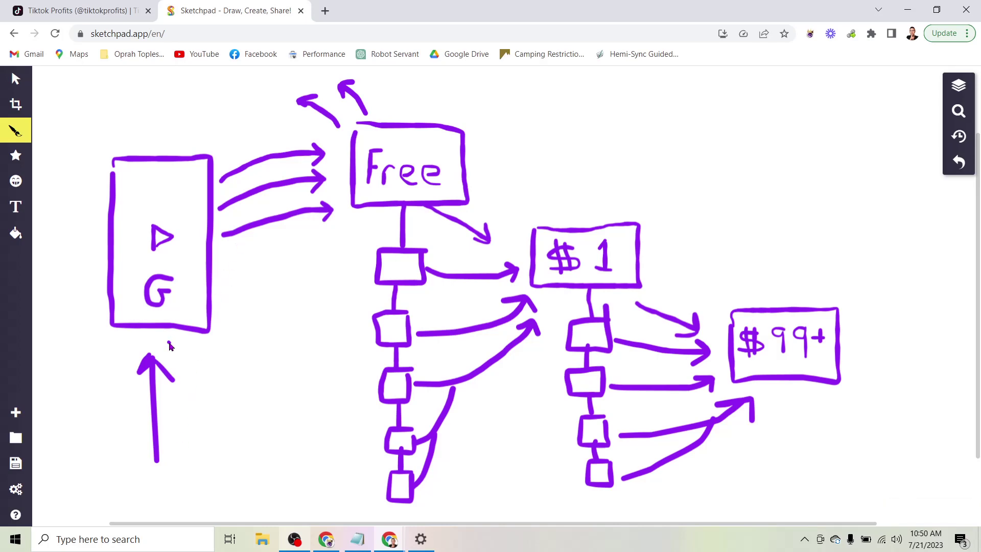
pyautogui.click(182, 281)
pyautogui.hotkey('ctrl', 'z')
pyautogui.click(399, 223)
pyautogui.hotkey('ctrl', 'z')
# Draw a loop circling the $99+ box.
pyautogui.click(833, 261)
pyautogui.moveTo(839, 263)
pyautogui.mouseDown()
pyautogui.moveTo(870, 330)
pyautogui.moveTo(840, 264)
pyautogui.mouseUp()
pyautogui.click(925, 193)
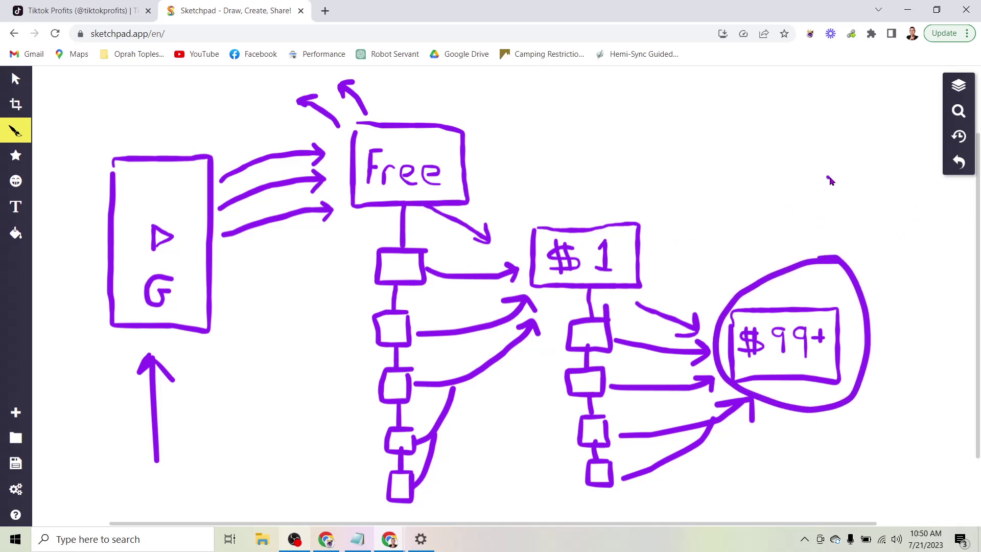
pyautogui.click(751, 315)
pyautogui.click(767, 346)
pyautogui.click(822, 294)
pyautogui.click(818, 367)
pyautogui.click(870, 340)
pyautogui.click(869, 294)
# Draw downward arrows above the circled $99+, Free and $1 boxes.
pyautogui.moveTo(772, 162)
pyautogui.mouseDown()
pyautogui.moveTo(785, 243)
pyautogui.moveTo(808, 218)
pyautogui.mouseUp()
pyautogui.moveTo(853, 161)
pyautogui.mouseDown()
pyautogui.moveTo(841, 244)
pyautogui.moveTo(872, 224)
pyautogui.mouseUp()
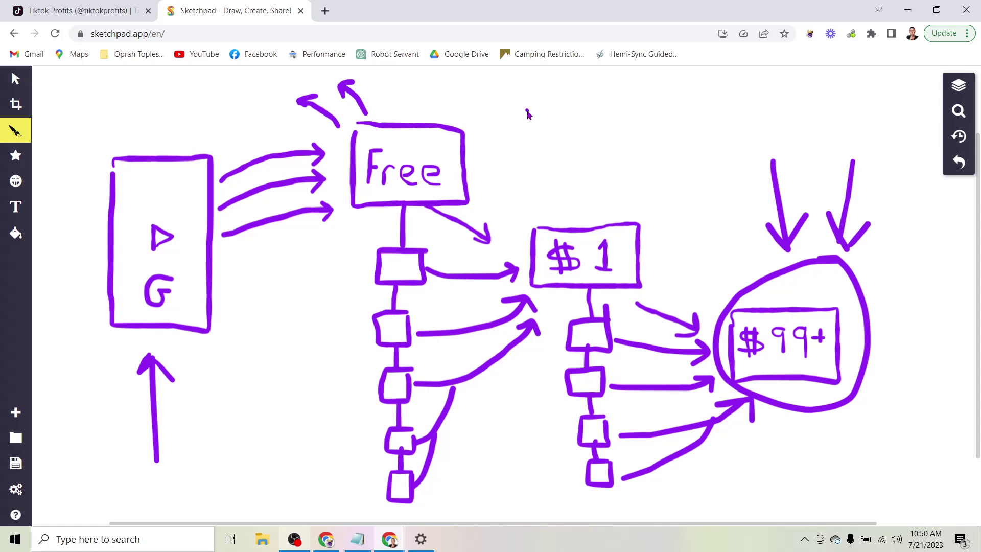
pyautogui.moveTo(529, 111)
pyautogui.mouseDown()
pyautogui.moveTo(487, 135)
pyautogui.moveTo(507, 139)
pyautogui.moveTo(559, 198)
pyautogui.moveTo(590, 176)
pyautogui.mouseUp()
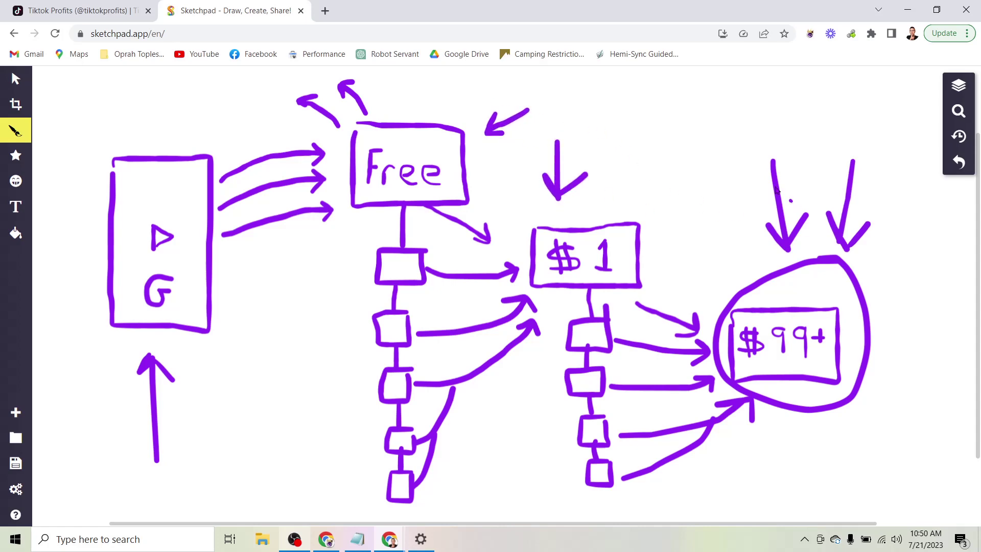
pyautogui.click(463, 499)
pyautogui.click(357, 538)
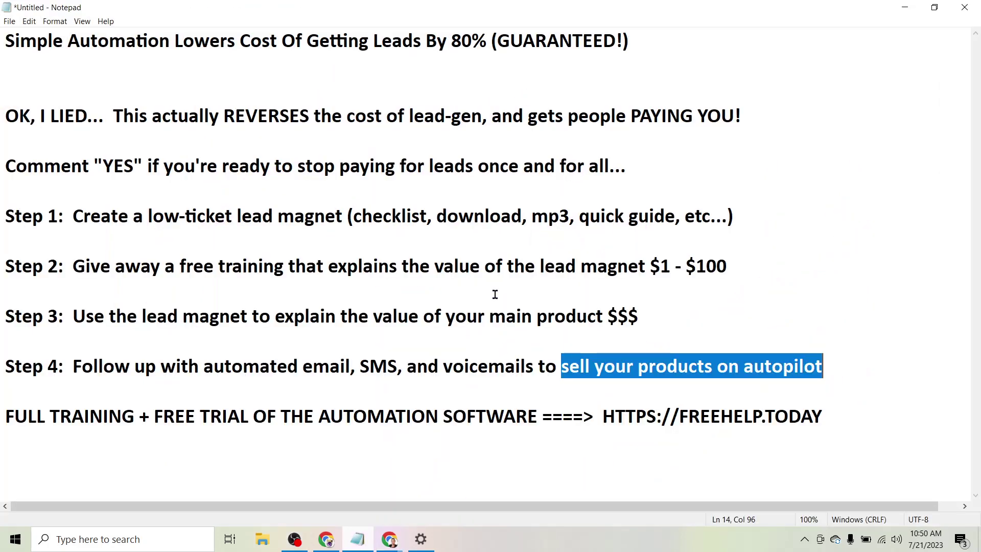
pyautogui.click(415, 390)
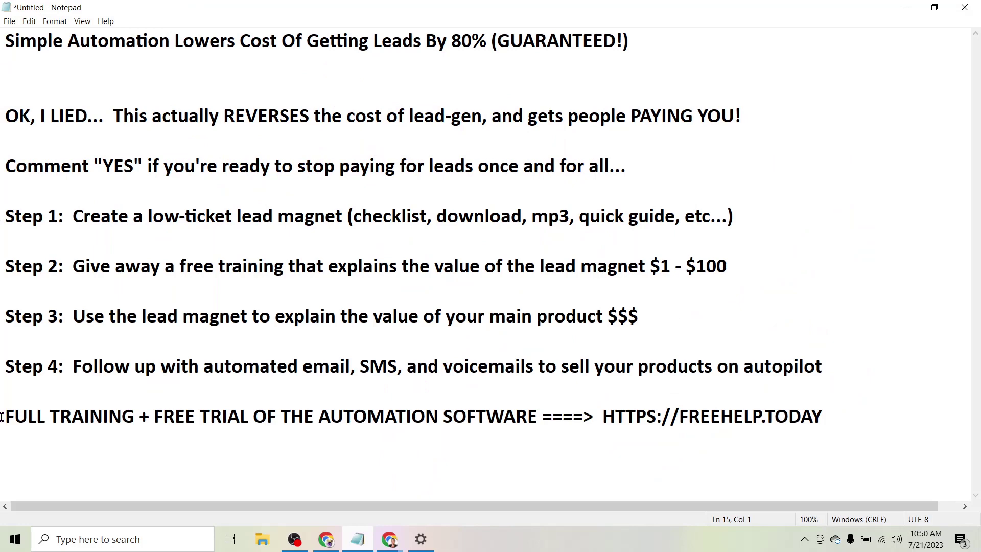
pyautogui.moveTo(7, 416); pyautogui.dragTo(538, 416)
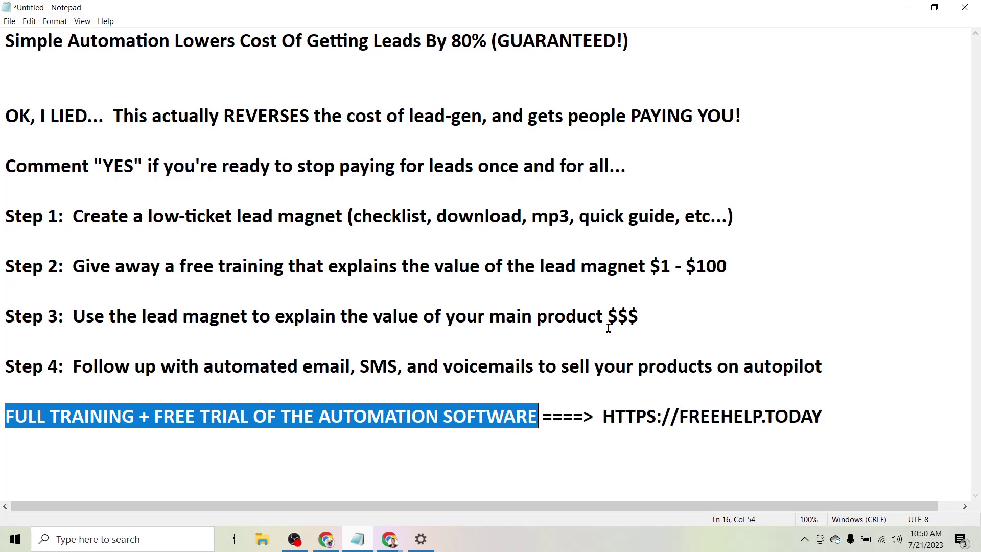
pyautogui.moveTo(603, 416); pyautogui.dragTo(828, 416)
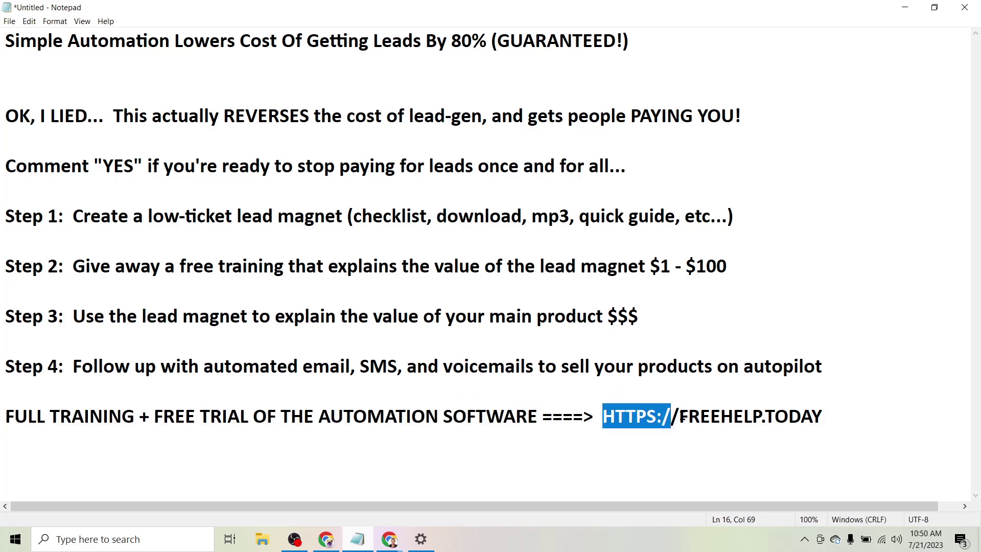
pyautogui.click(827, 416)
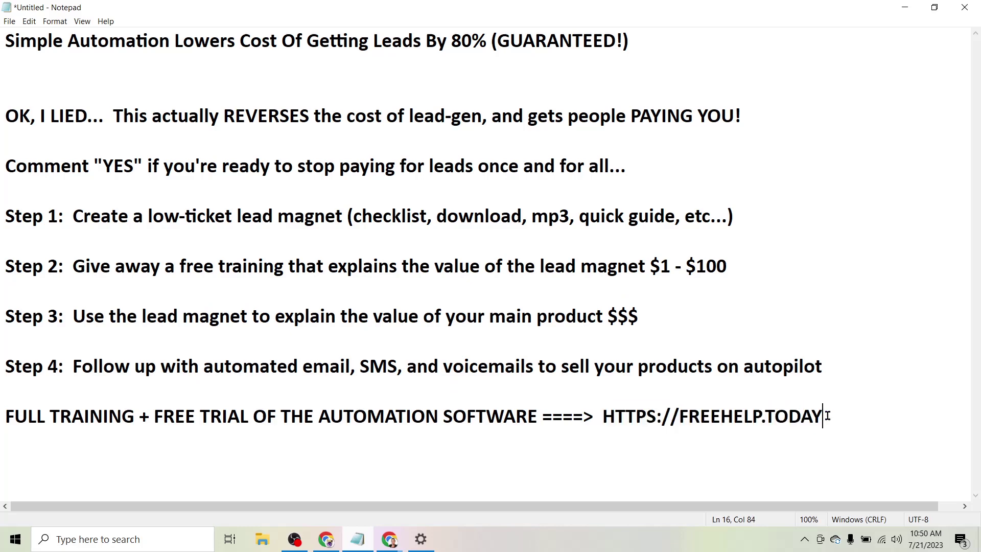
pyautogui.moveTo(824, 416); pyautogui.dragTo(598, 416)
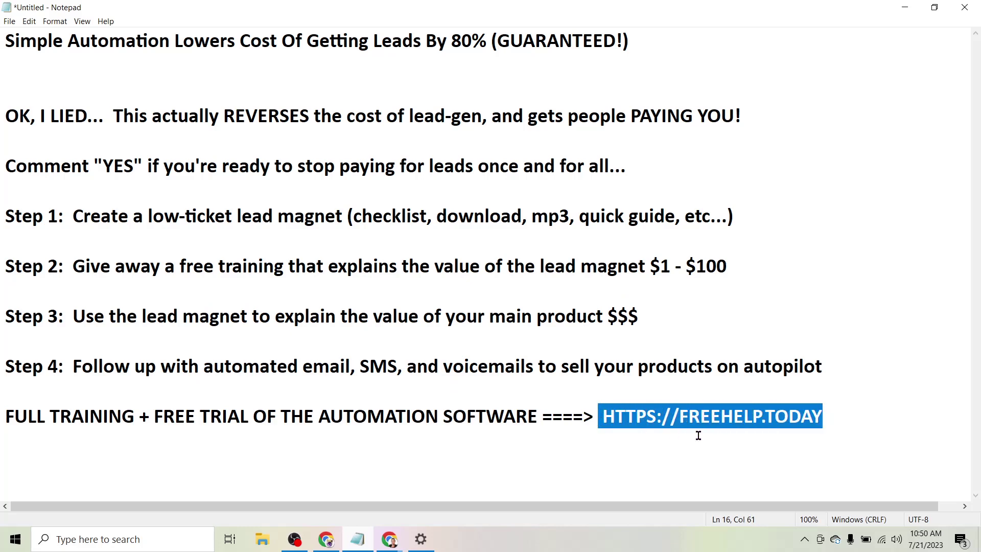
pyautogui.click(604, 365)
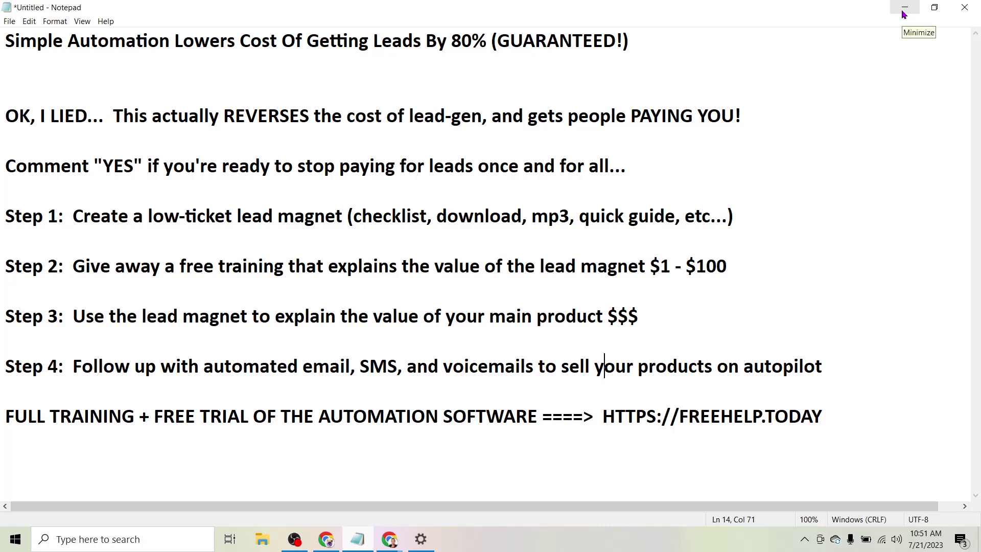
pyautogui.moveTo(603, 416); pyautogui.dragTo(822, 414)
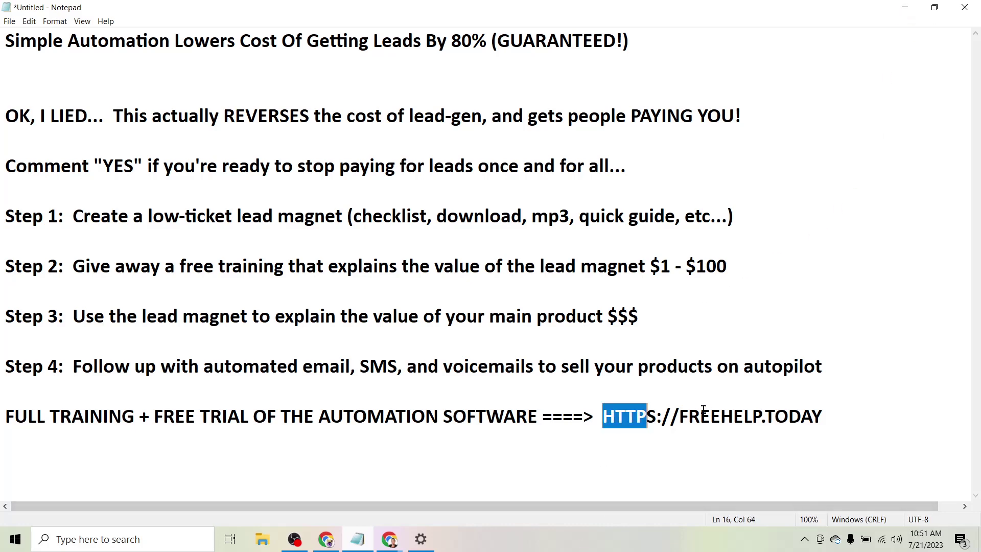
pyautogui.click(908, 6)
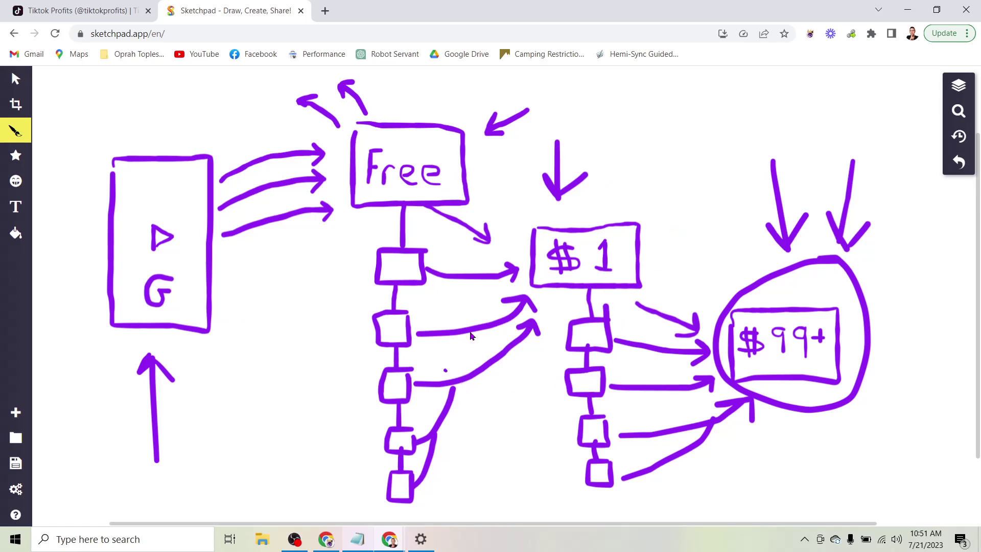
# Sketch a diagonal arrow with arrowhead pointing up toward the Free box.
pyautogui.moveTo(299, 293); pyautogui.dragTo(334, 235)
pyautogui.moveTo(331, 230); pyautogui.dragTo(342, 253)
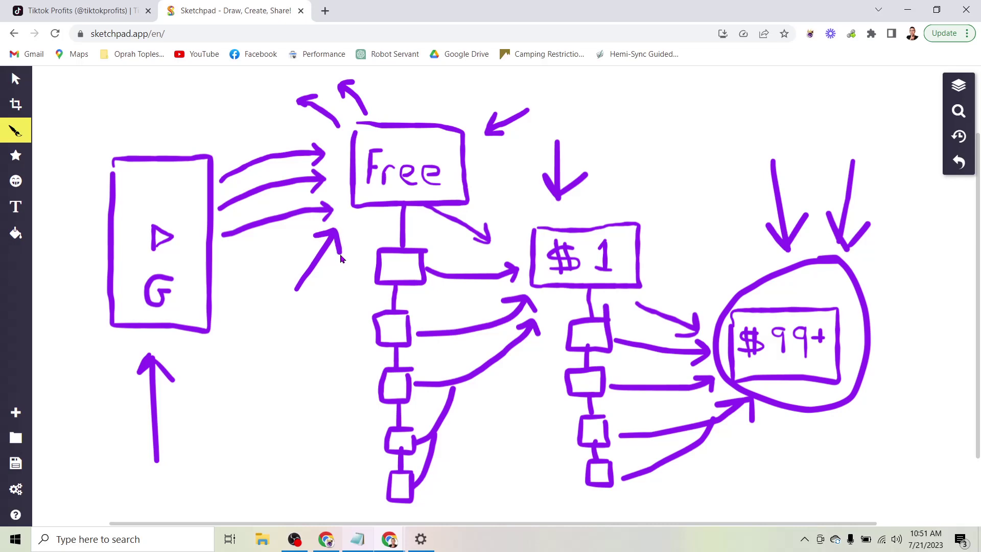
pyautogui.moveTo(437, 412); pyautogui.dragTo(435, 422)
pyautogui.click(718, 120)
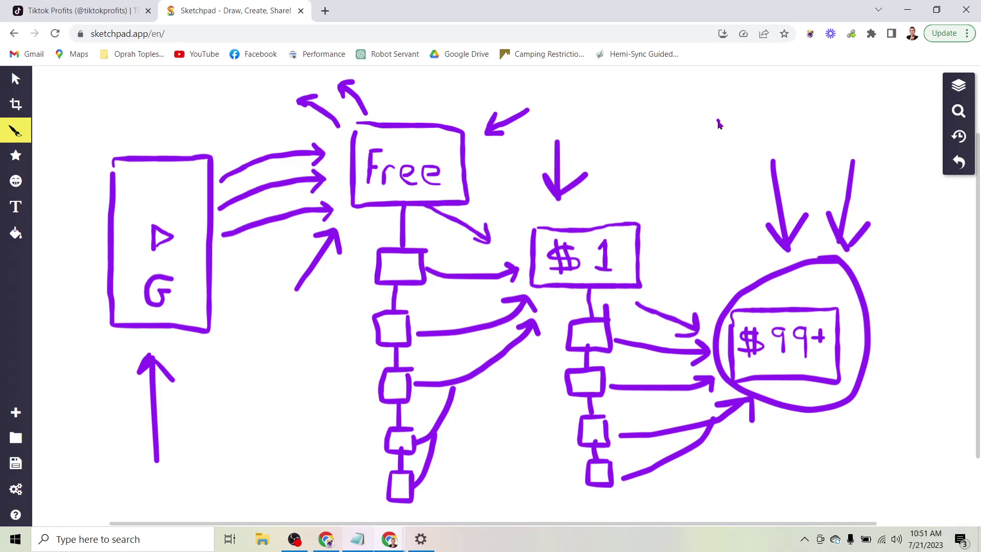